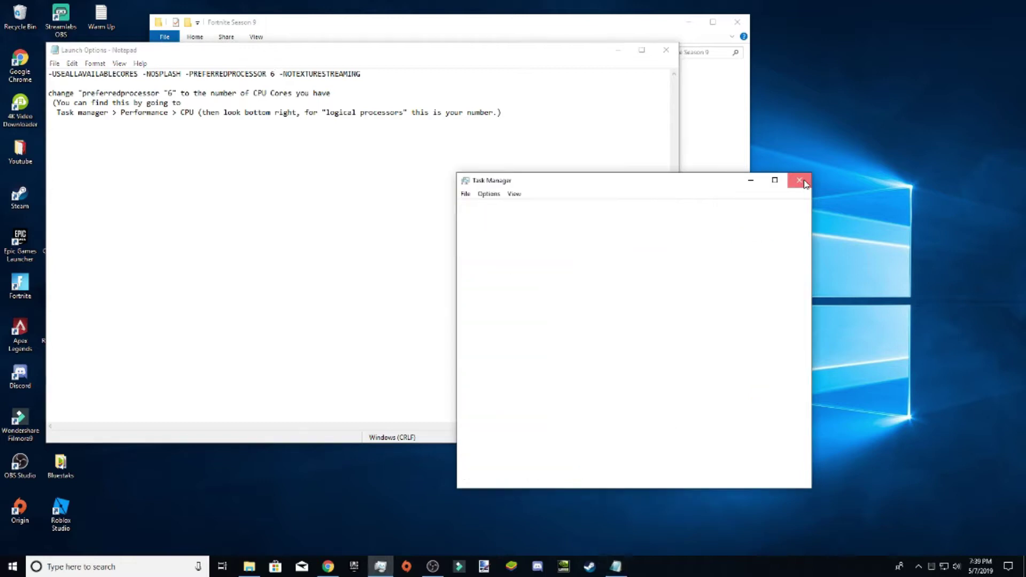
Copy the launch options line from the Launch Options note, close the note and open the Epic Games Launcher.
left_click_drag(382, 73, 49, 72)
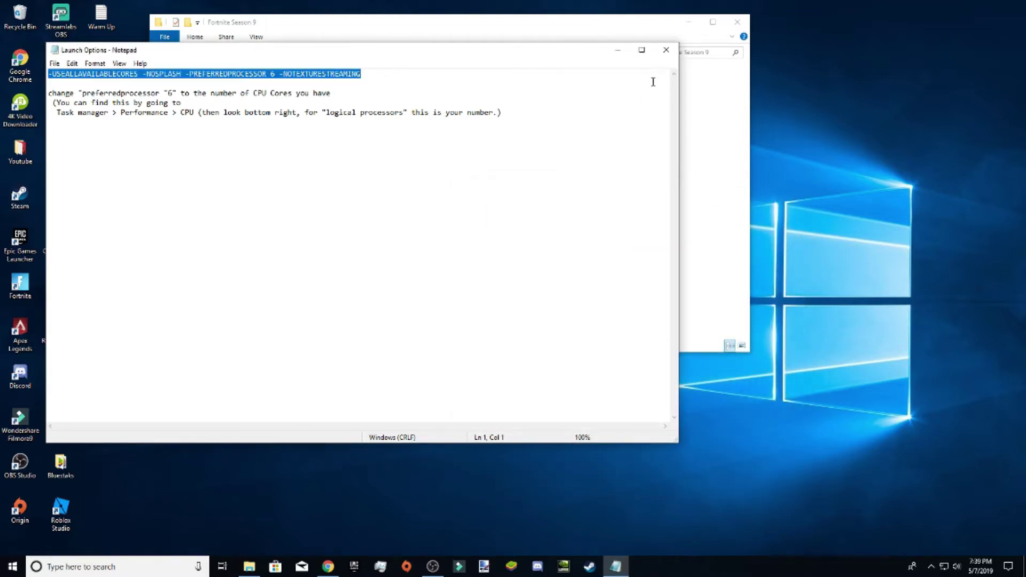
left_click(666, 50)
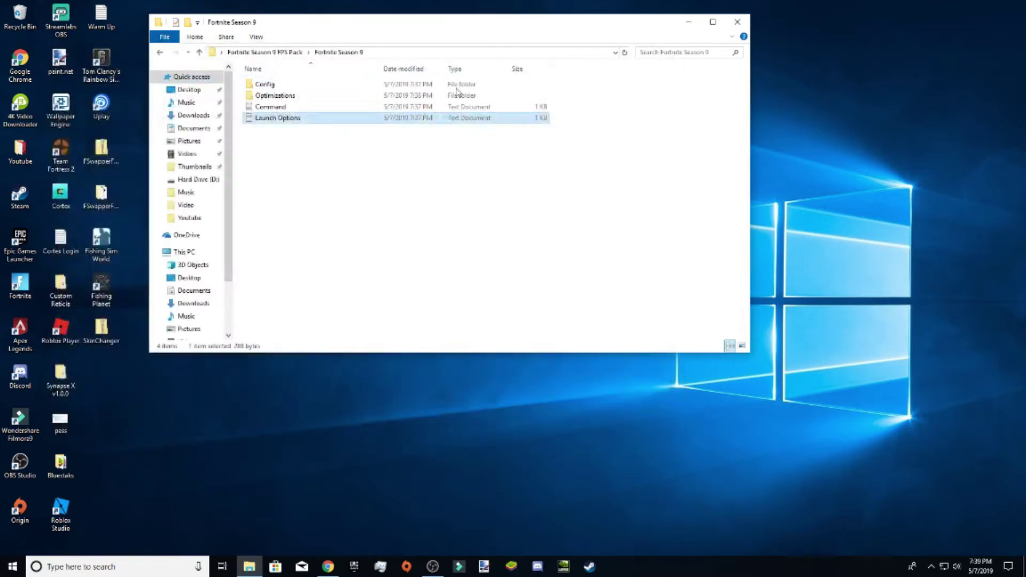
double_click(16, 284)
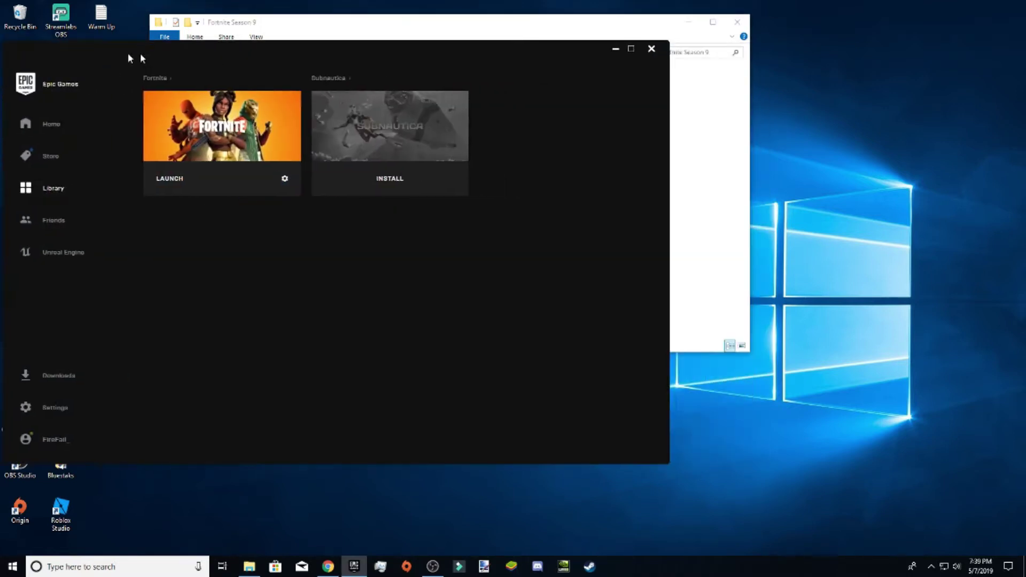
left_click(275, 186)
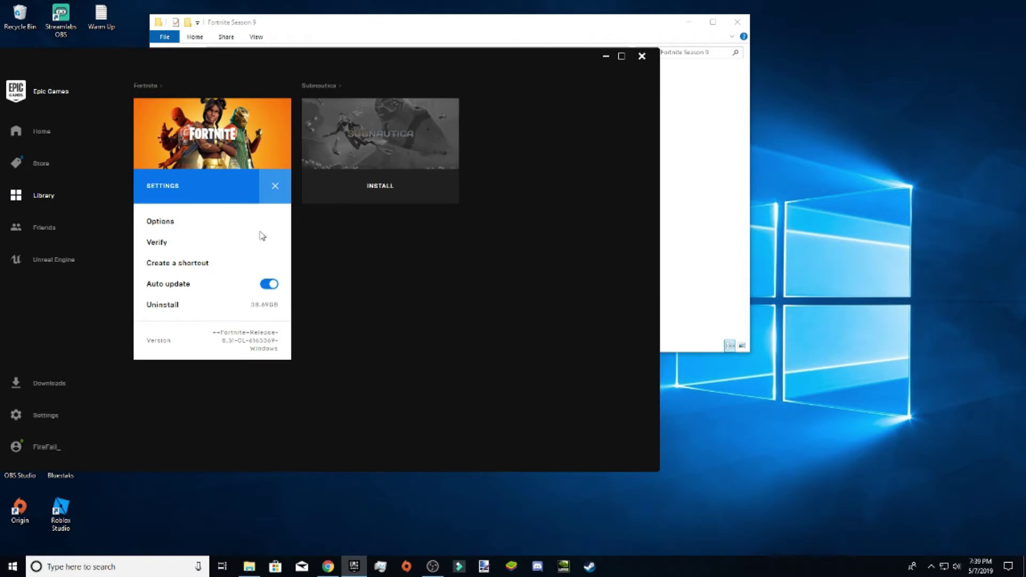
left_click(159, 221)
left_click(171, 228)
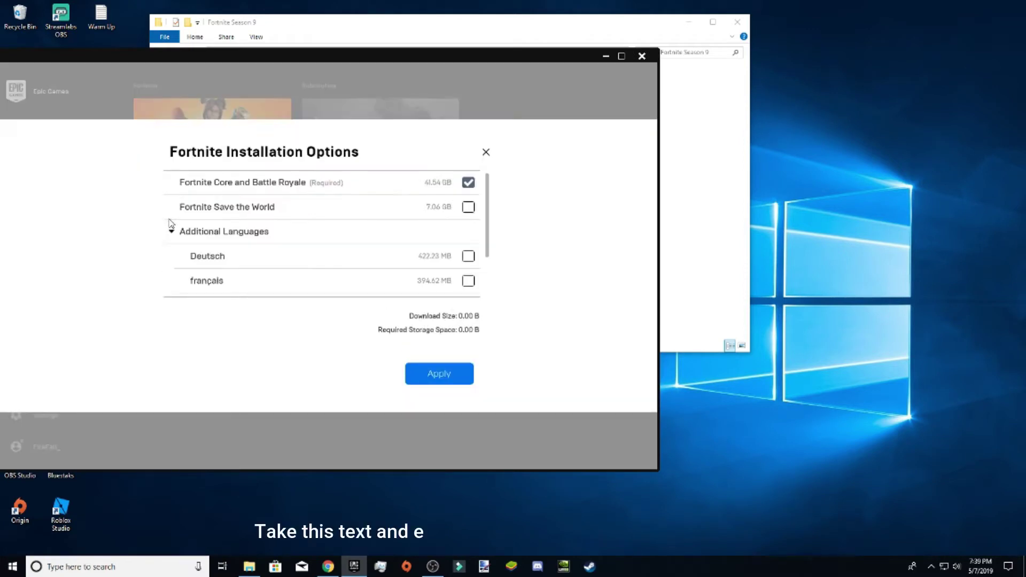
scroll(241, 285, "down", 3)
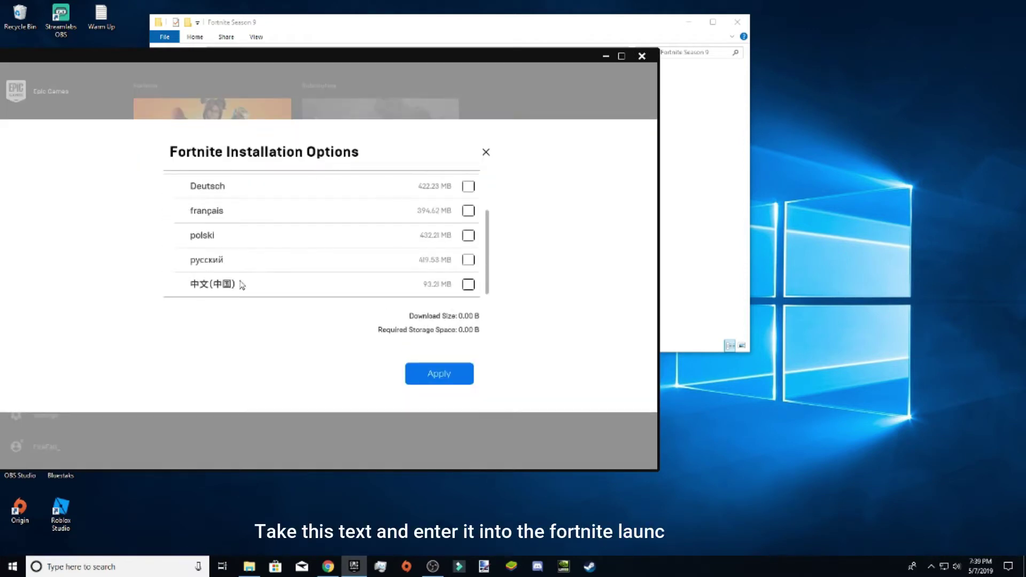
scroll(242, 284, "up", 3)
left_click(454, 374)
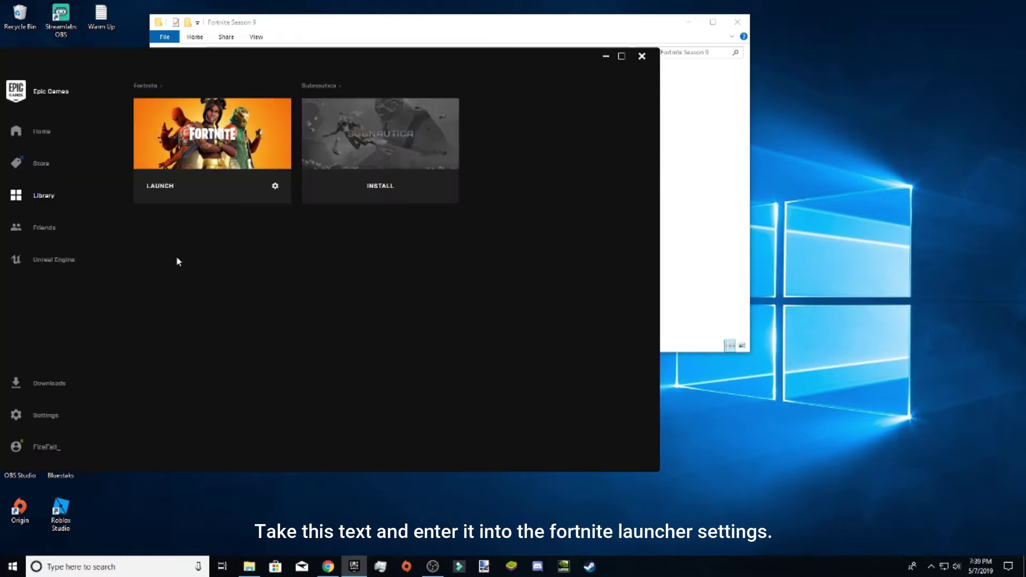
Enable Fortnite's additional command line arguments in the launcher settings and enter -USEALLAVAILABLECORES -NOSPLASH -PREFERREDPROCESSOR 6 -NOTEXTURESTREAMING.
left_click(43, 420)
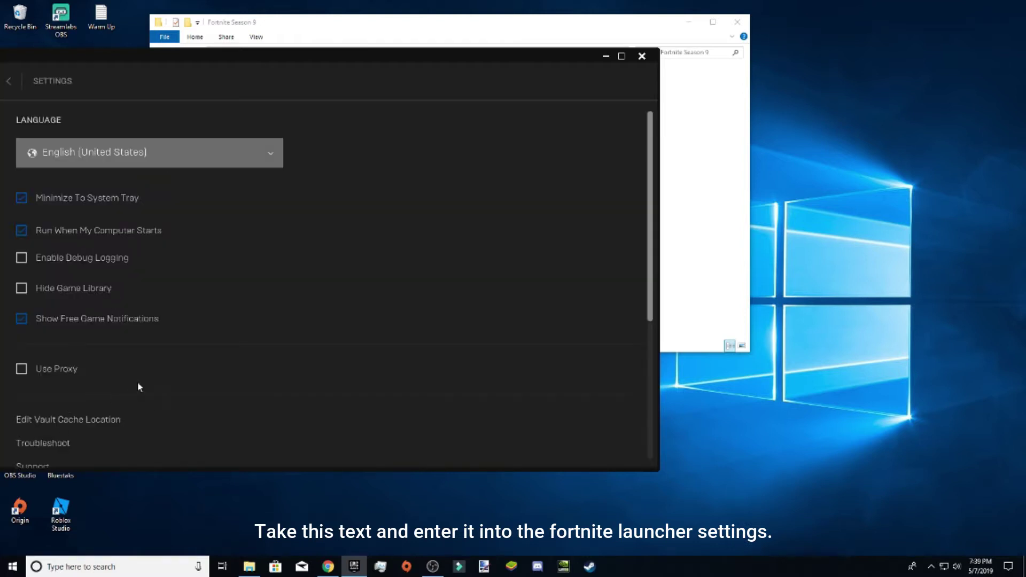
scroll(41, 392, "down", 5)
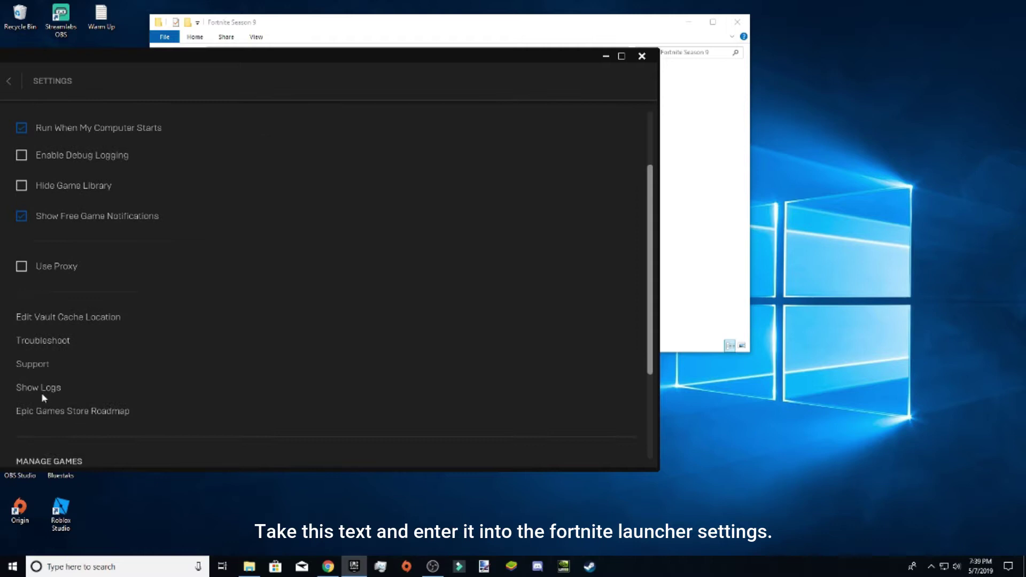
left_click(16, 373)
scroll(51, 396, "down", 1)
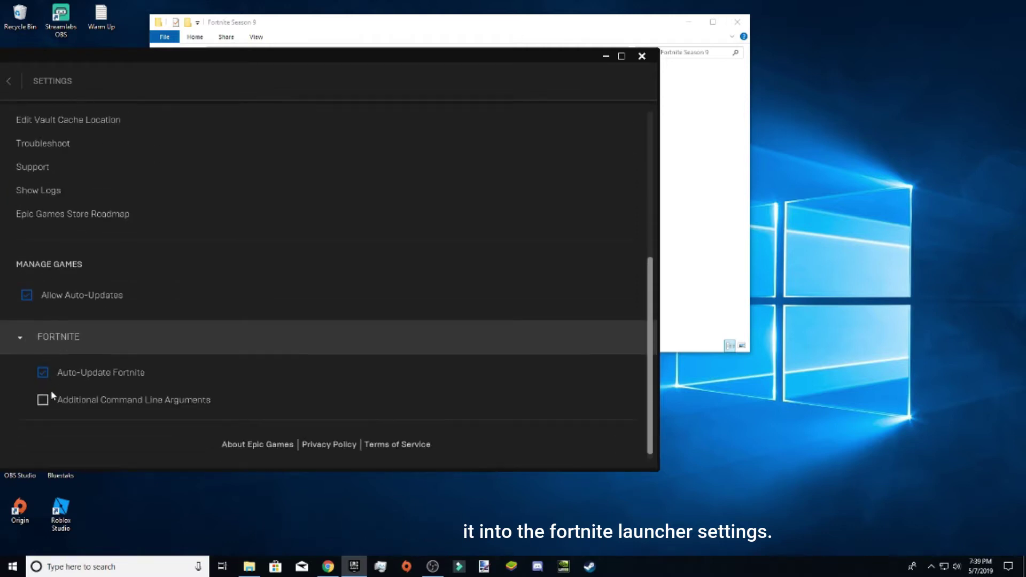
left_click(40, 405)
scroll(93, 395, "down", 1)
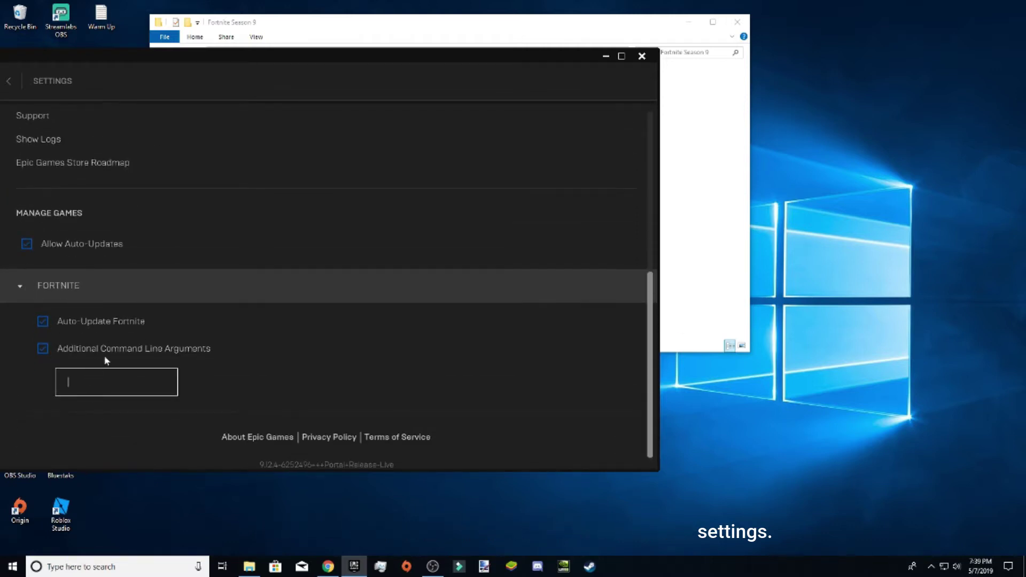
type("6 -NOTEXTURESTREAMING")
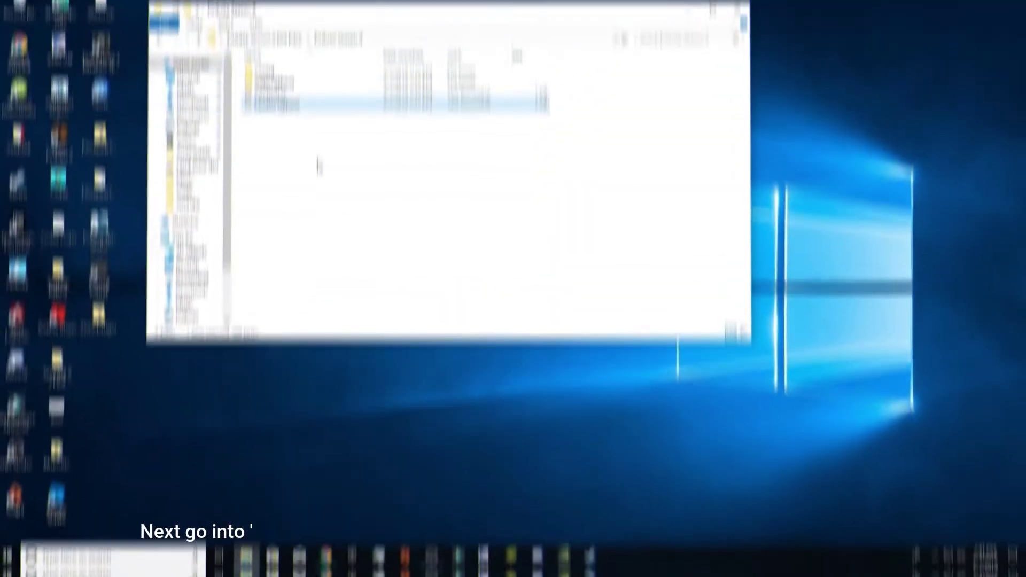
Add the FortniteAboveNormalPriority entries from the Fortnite S9 Process folder inside Optimizations to the Windows registry.
double_click(293, 96)
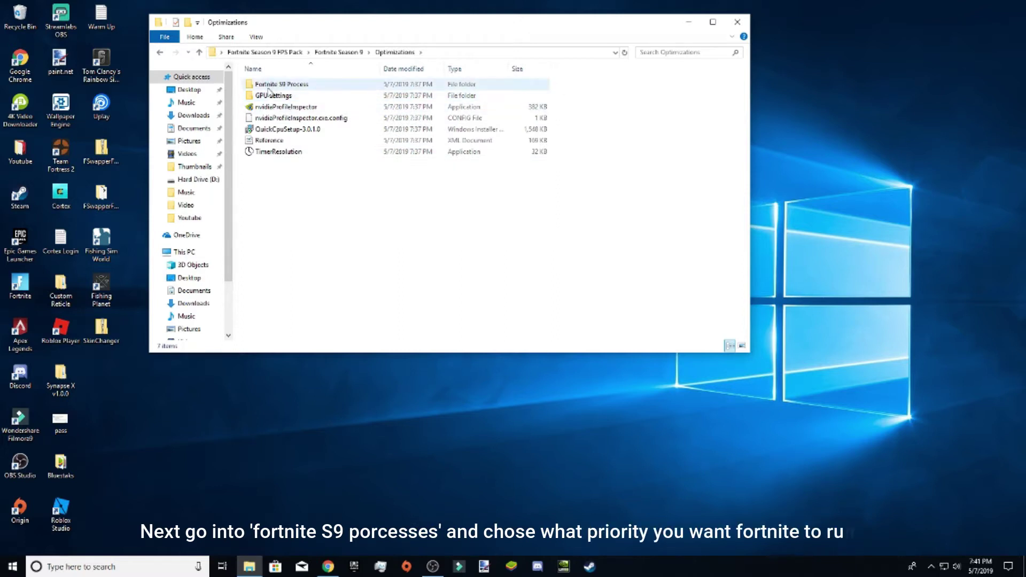
double_click(279, 84)
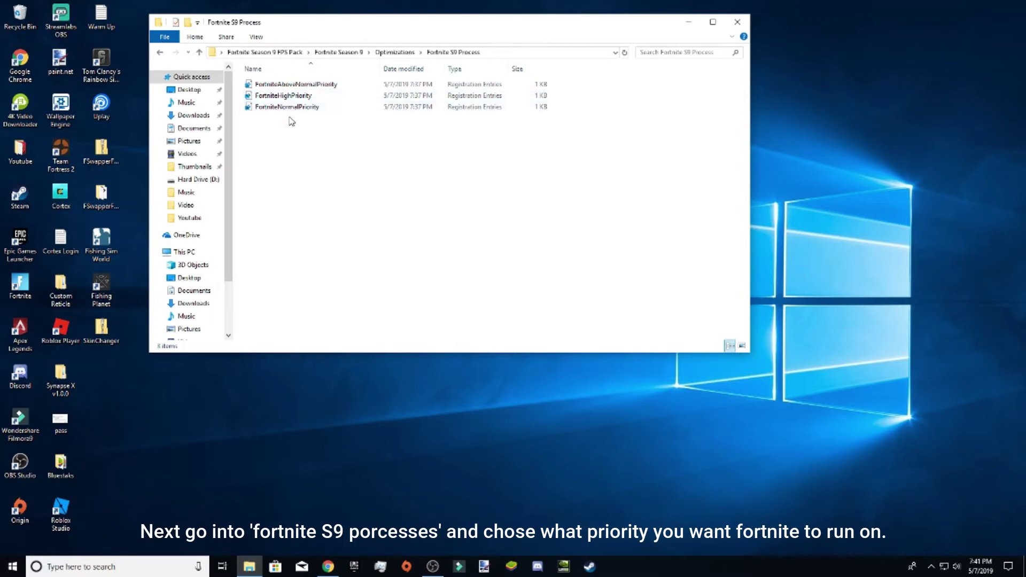
left_click(289, 96)
left_click(286, 106)
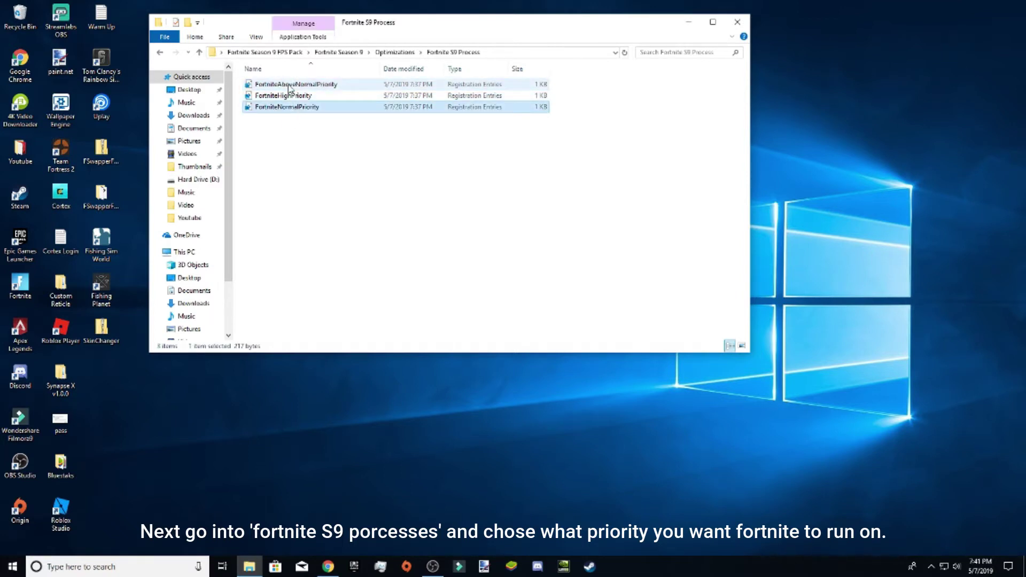
double_click(293, 85)
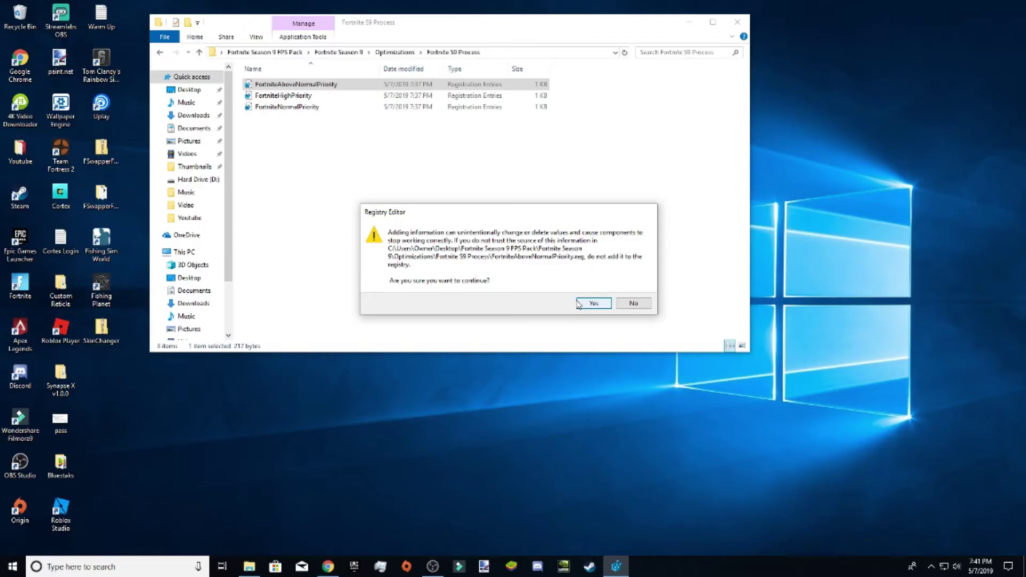
left_click(589, 300)
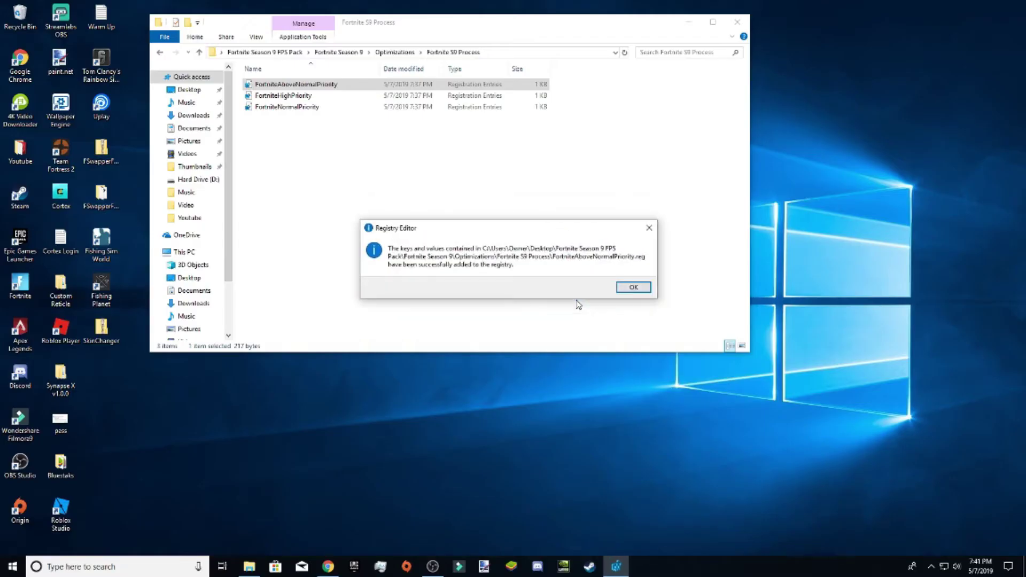
left_click(632, 287)
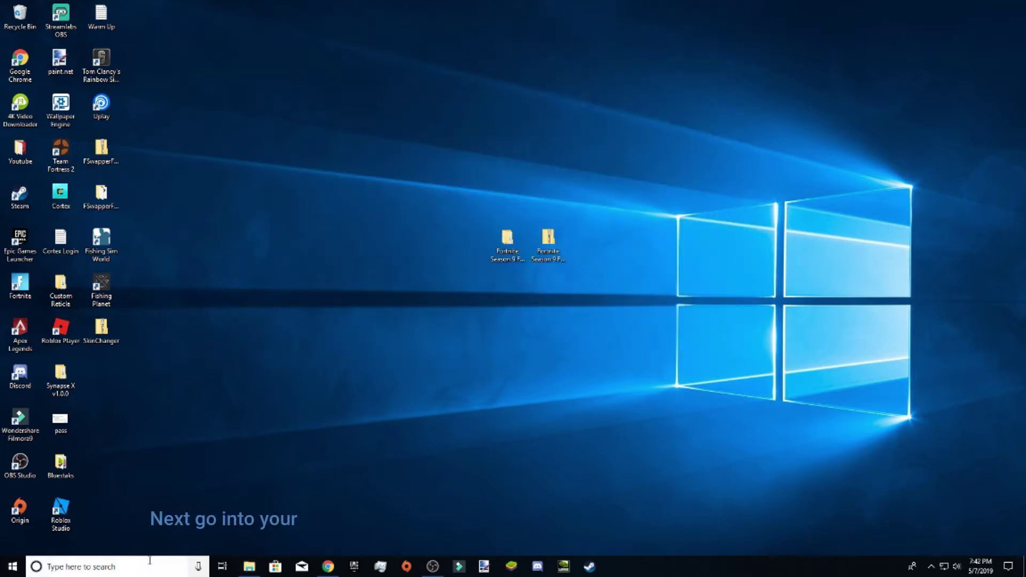
Open the %temp% folder through Windows search and delete all files and folders in it.
left_click(140, 565)
type("%")
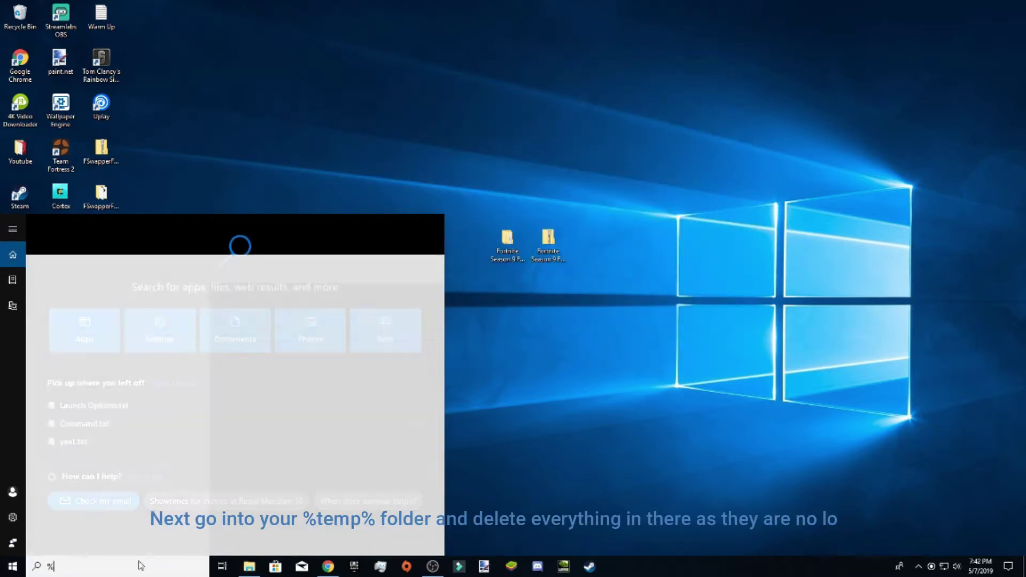
type("temp%")
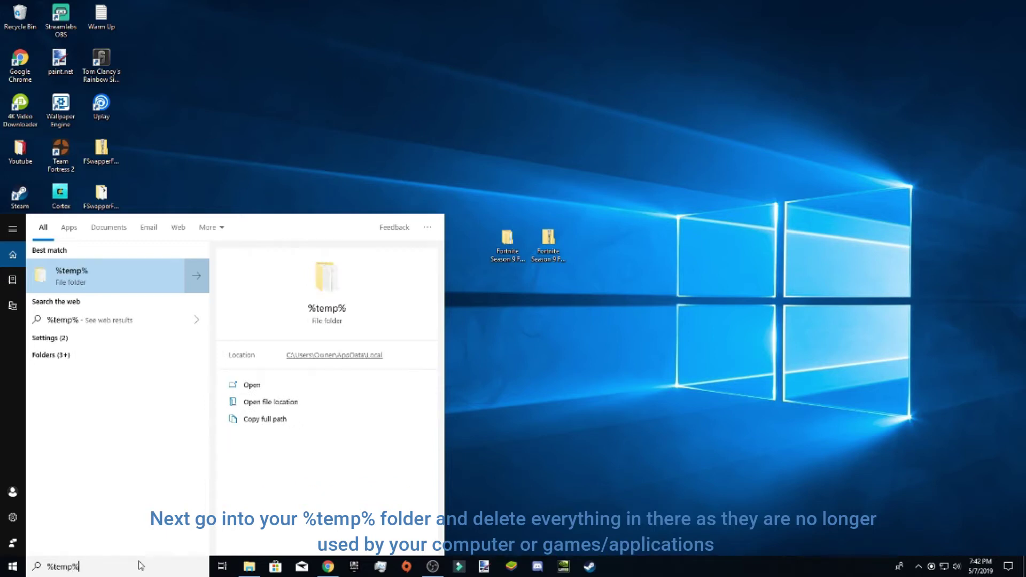
key("Return")
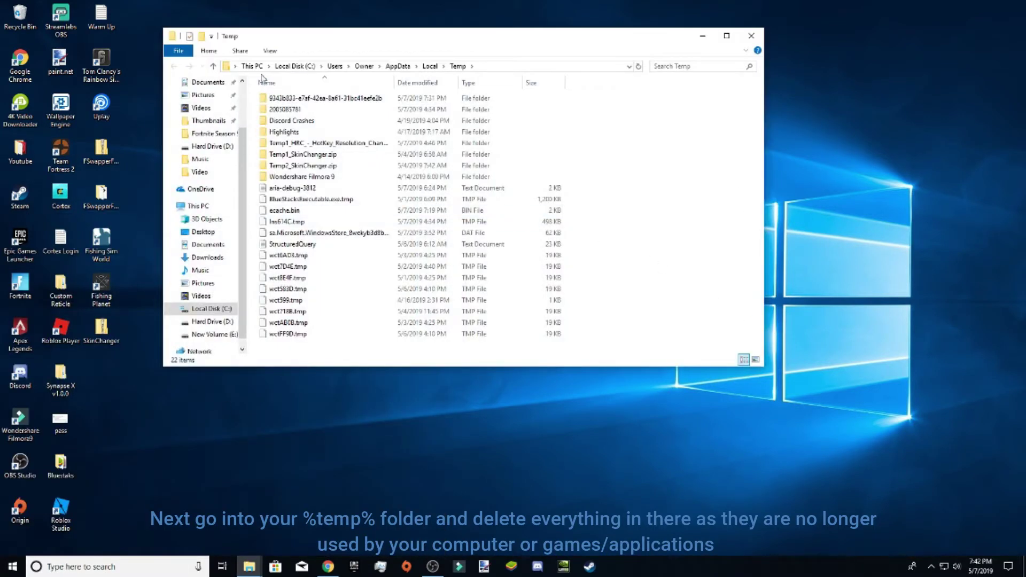
mouse_move(256, 94)
left_mouse_down()
mouse_move(561, 377)
mouse_move(607, 314)
mouse_move(266, 99)
left_mouse_up()
key("ctrl+a")
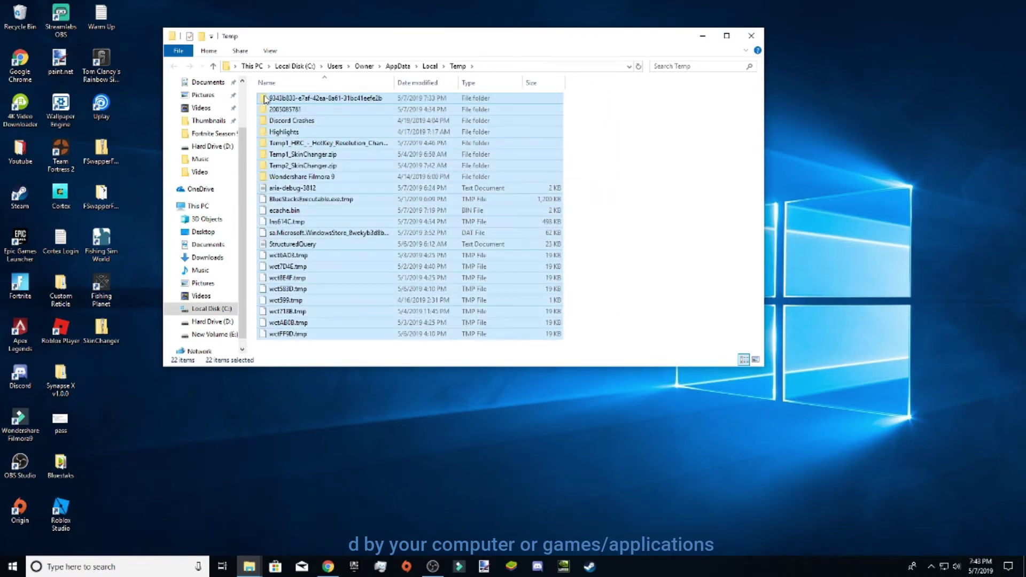
key("Delete")
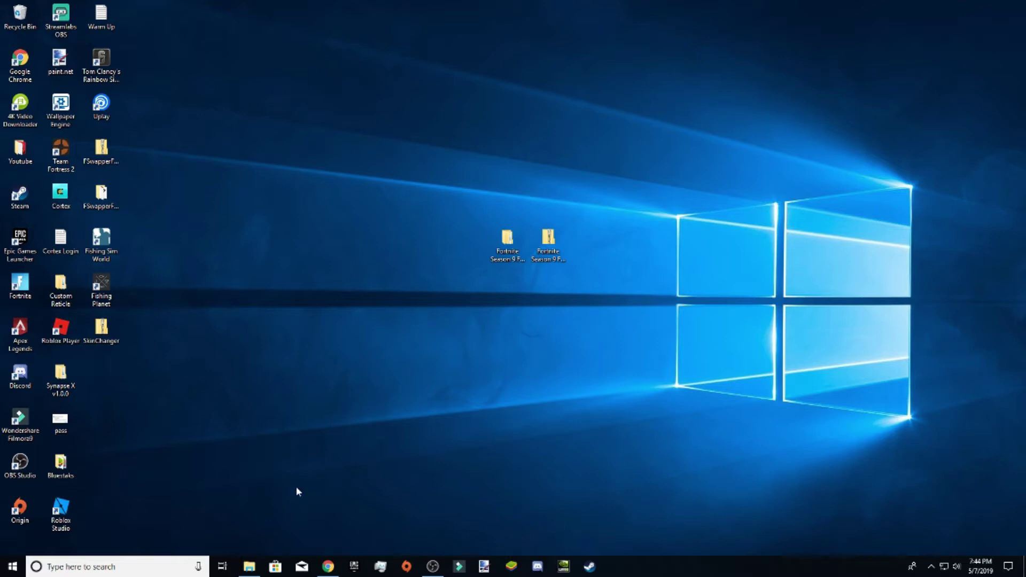
Find cmd through Windows search, open Command Prompt and minimize its window.
left_click(150, 566)
type("cmd")
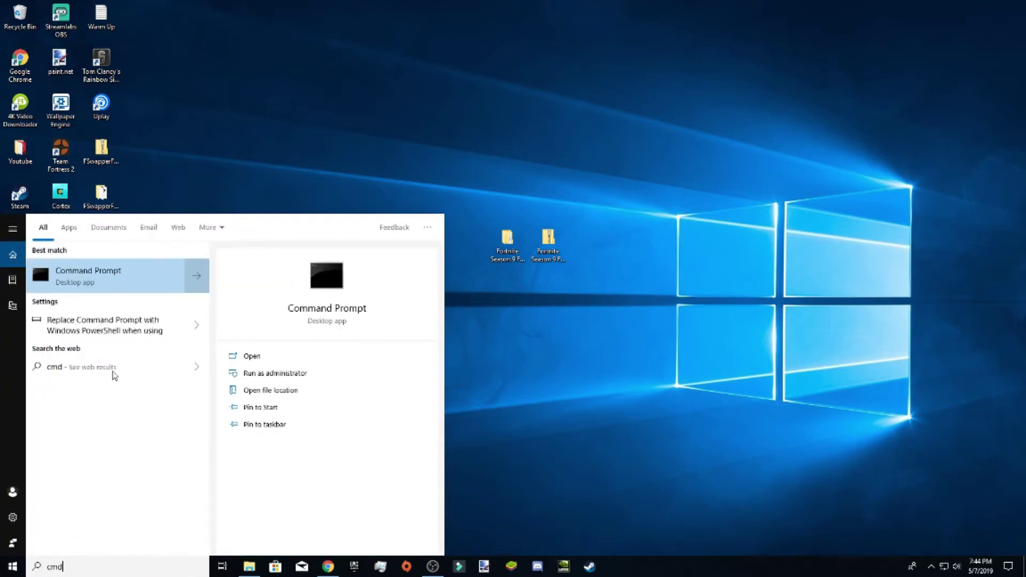
left_click(74, 274)
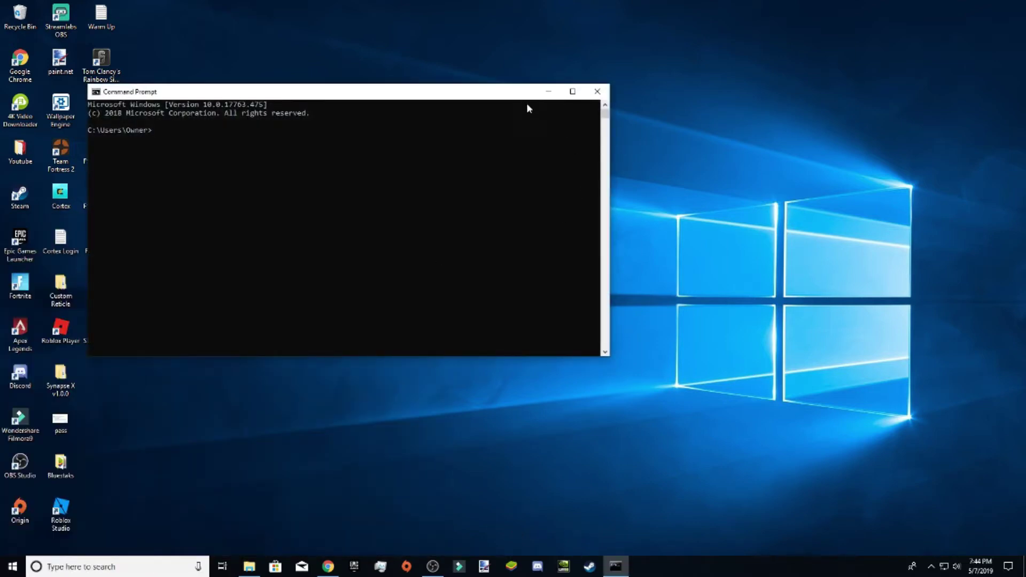
left_click(545, 91)
Copy the powercfg command from the Command text file in the Fortnite Season 9 folder, and put both windows away.
double_click(507, 239)
left_click(297, 113)
double_click(297, 112)
double_click(298, 135)
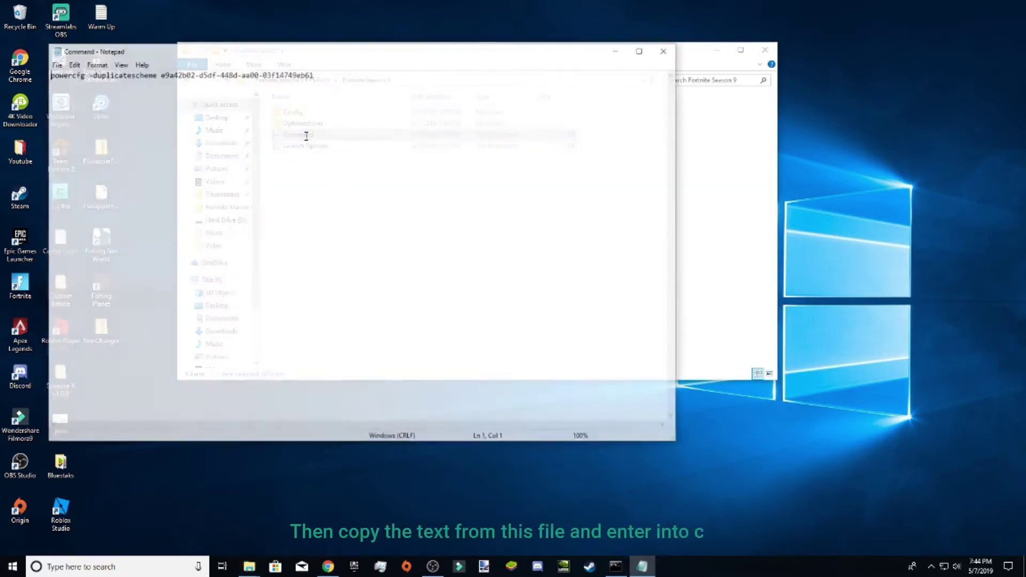
key("ctrl+a")
right_click(256, 79)
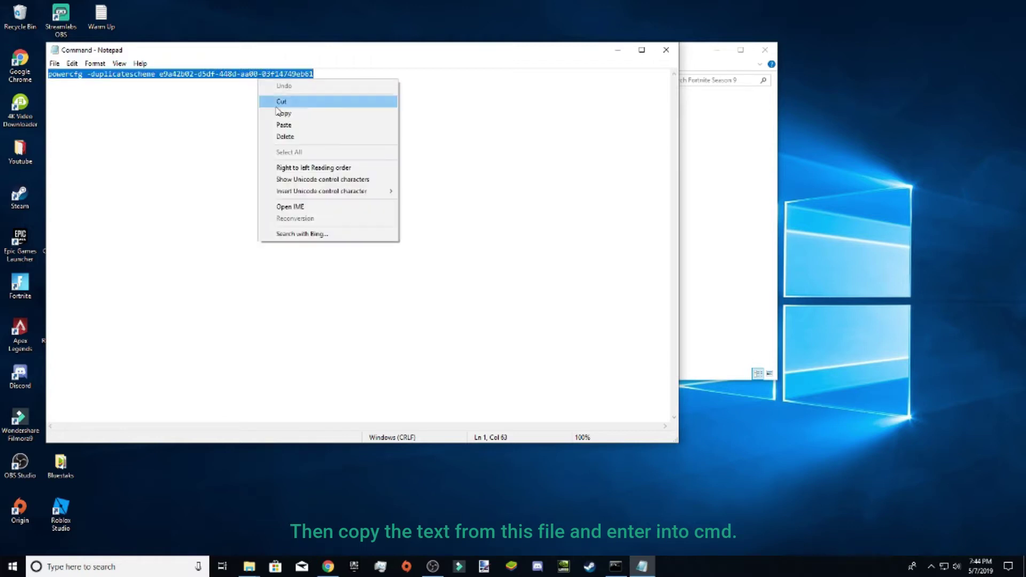
left_click(284, 114)
left_click(668, 55)
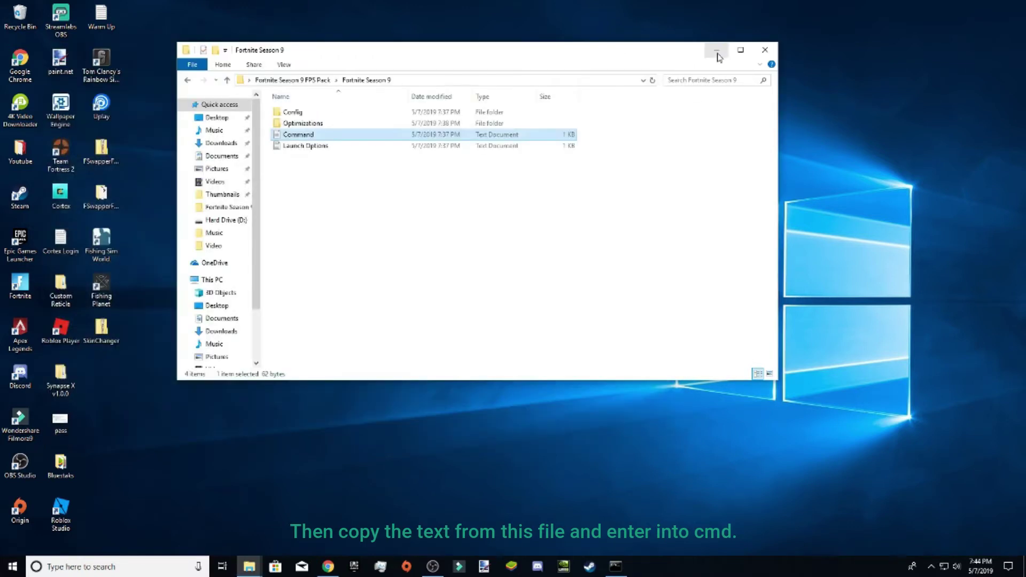
left_click(717, 48)
Run powercfg -duplicatescheme e9a42b02-d5df-448d-aa00-03f14749eb61 in Command Prompt and close the window.
left_click(615, 566)
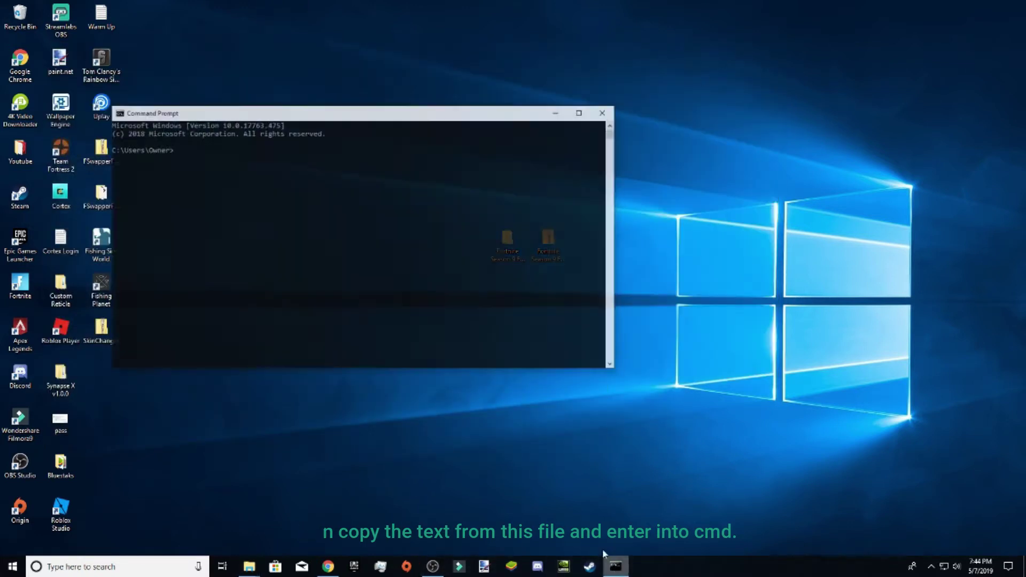
right_click(165, 124)
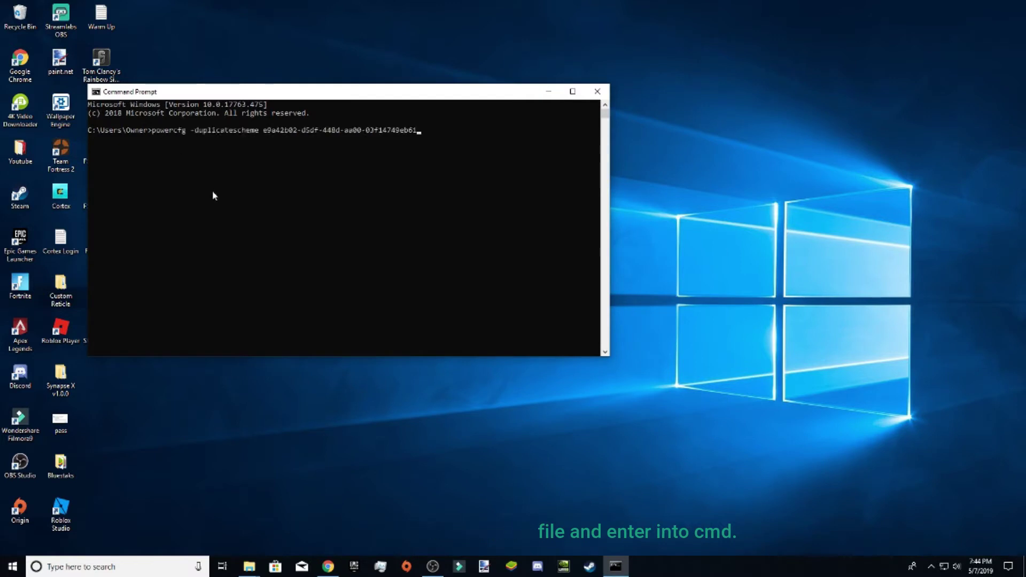
key("Return")
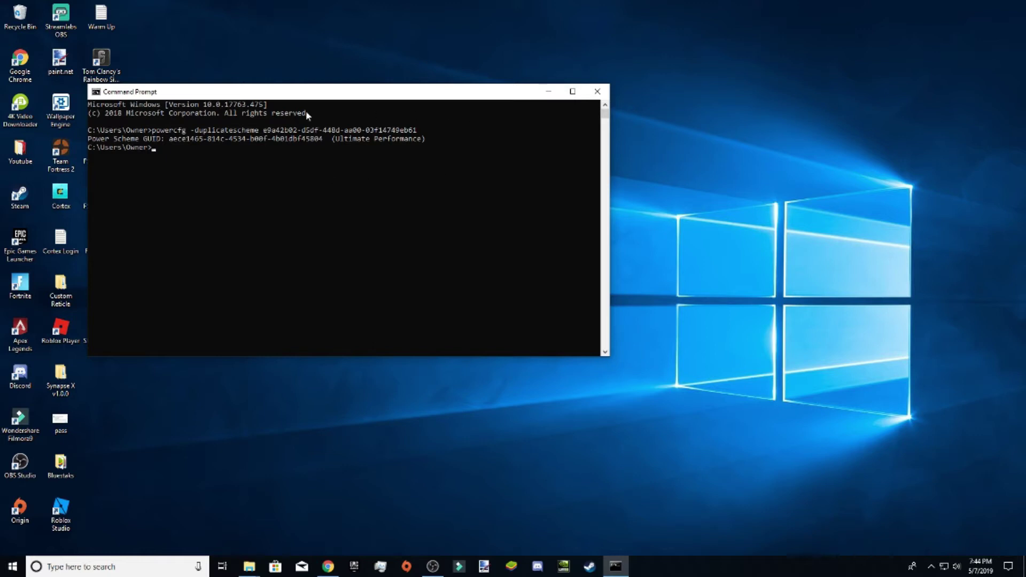
left_click(596, 94)
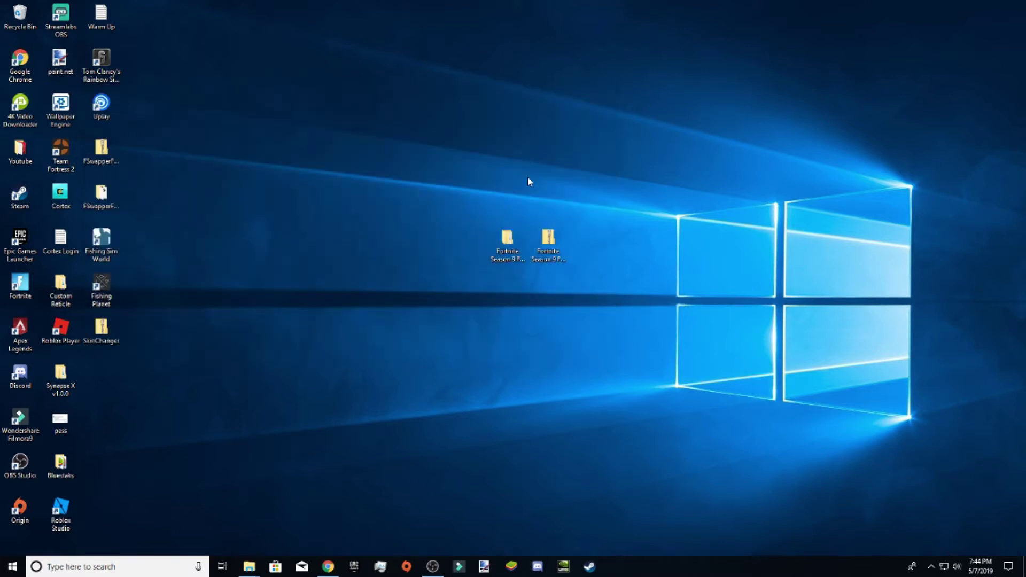
Launch the QuickCpuSetup-3.0.1.0 installer from the Optimizations folder of the Fortnite Season 9 FPS Pack.
double_click(514, 257)
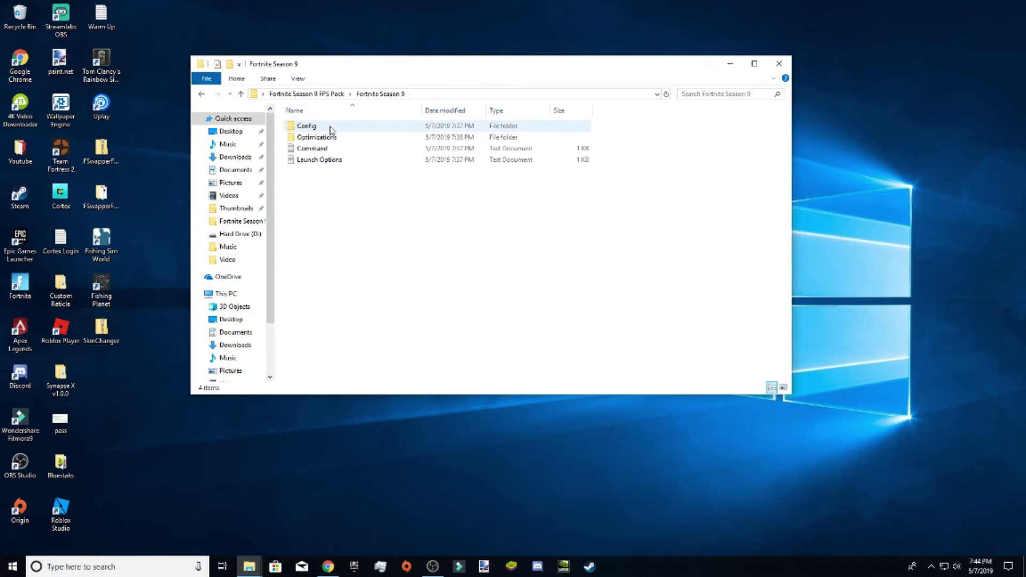
double_click(321, 137)
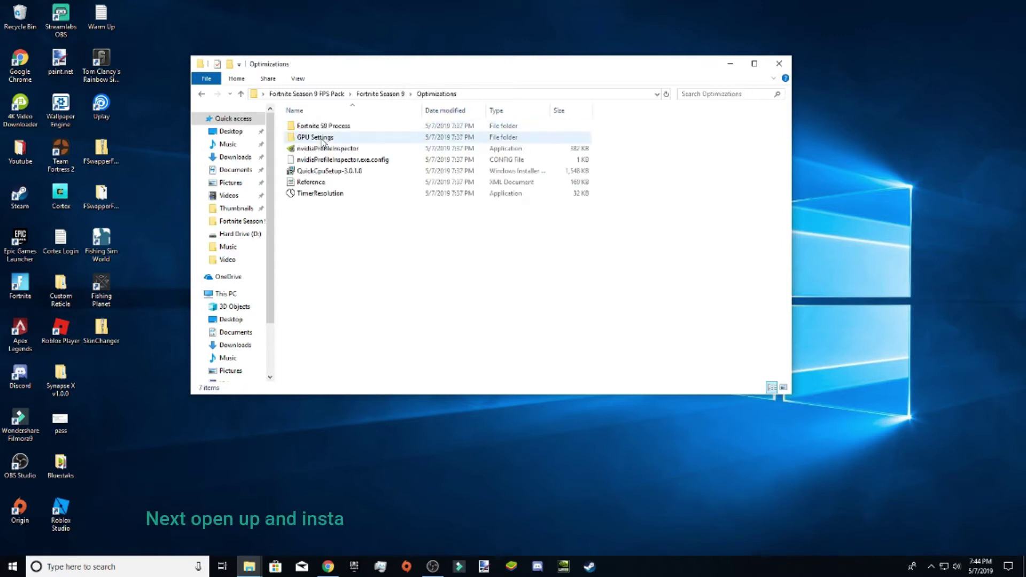
left_click(326, 172)
double_click(326, 172)
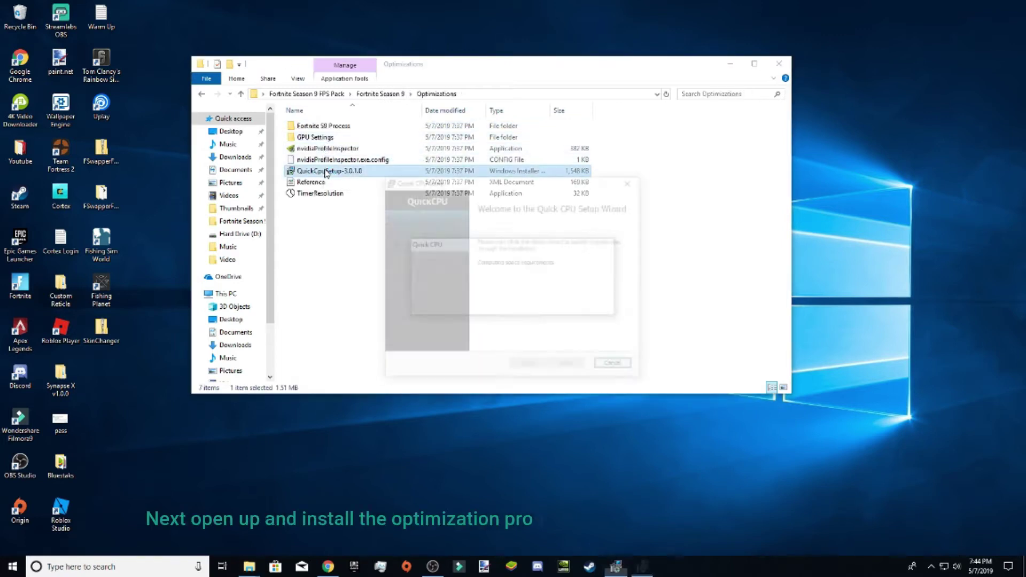
Accept the licence agreement and install Quick CPU into the default destination folder C:\Program Files (x86)\QuickCPU\.
left_click(564, 367)
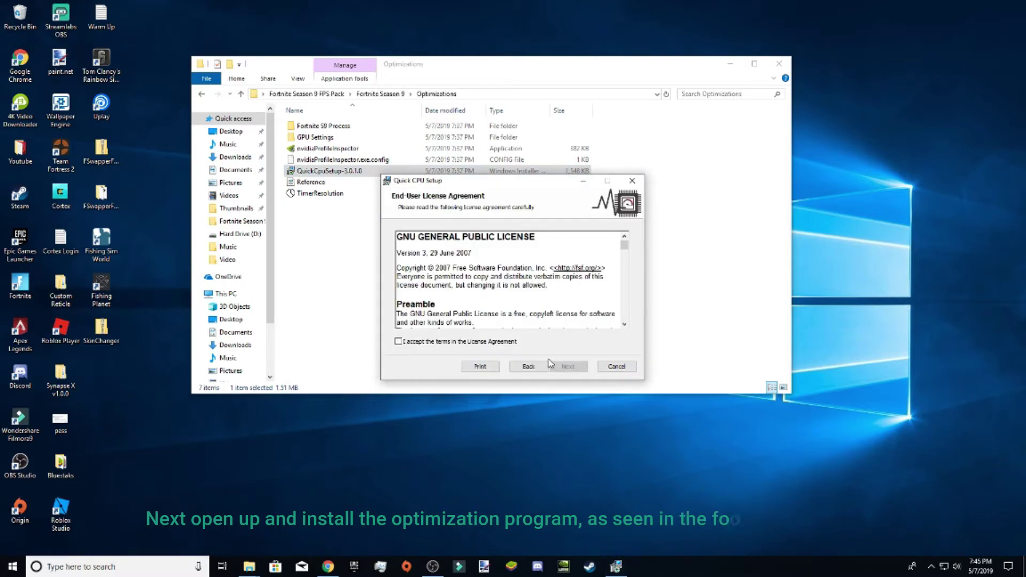
left_click(566, 367)
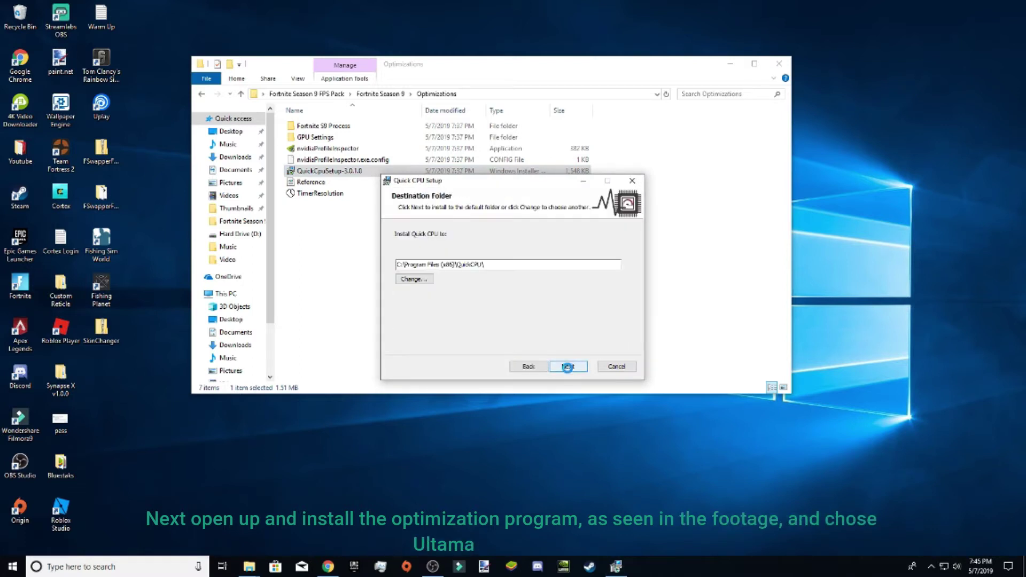
left_click(568, 367)
left_click(568, 367)
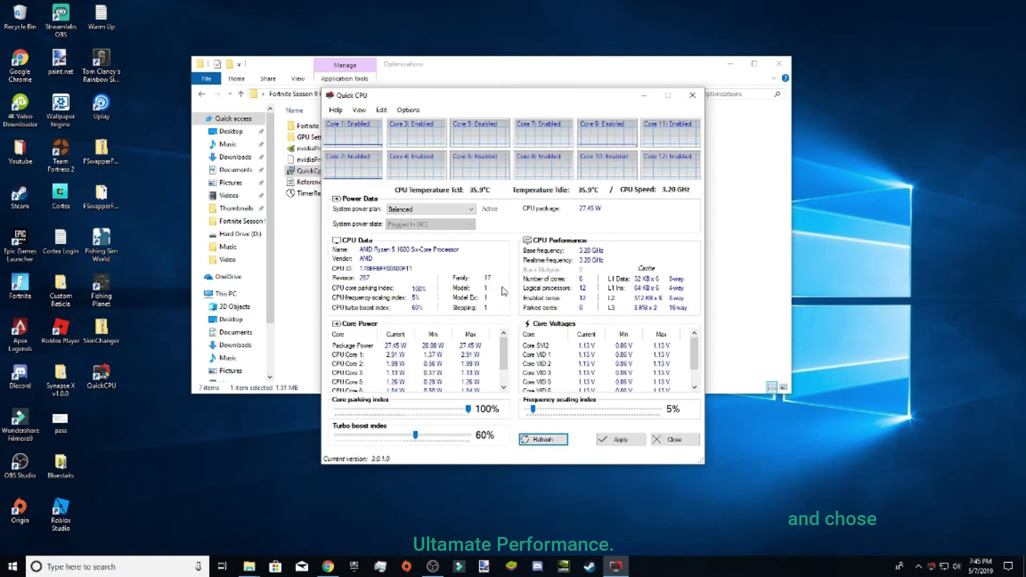
Set Quick CPU's system power plan to Ultimate Performance, apply it and close the program.
left_click(421, 210)
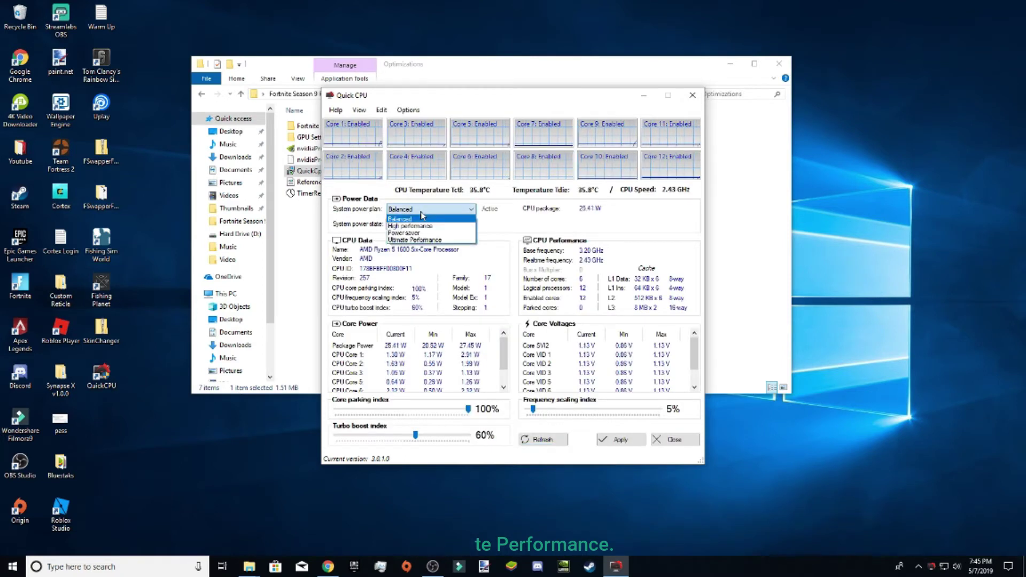
left_click(415, 240)
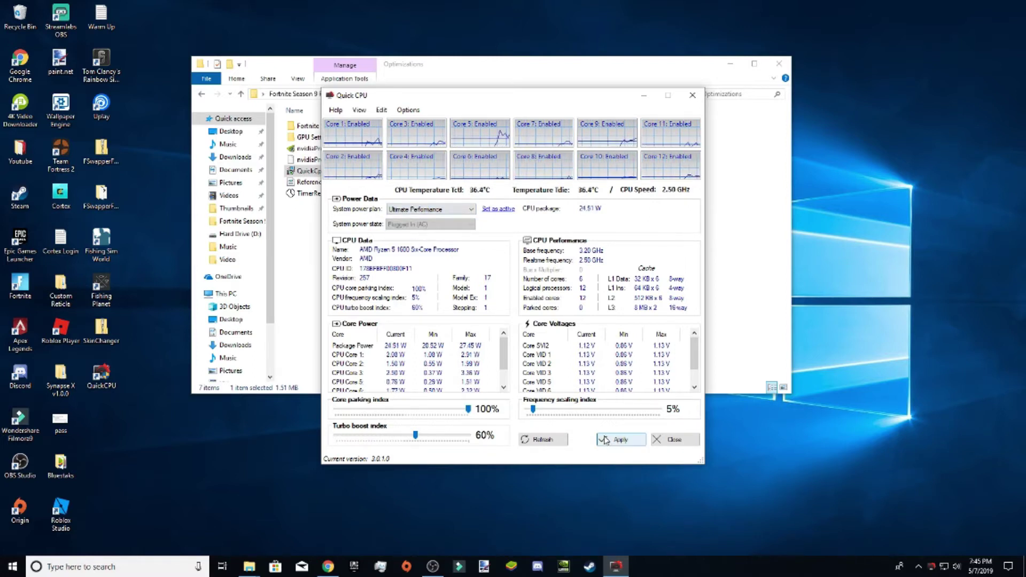
left_click(620, 439)
left_click(566, 306)
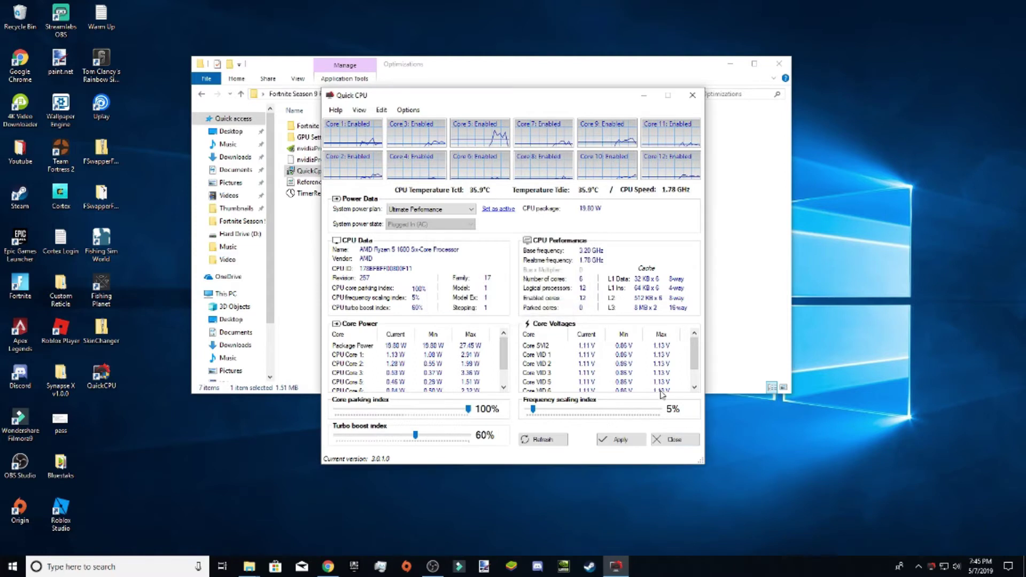
left_click(675, 439)
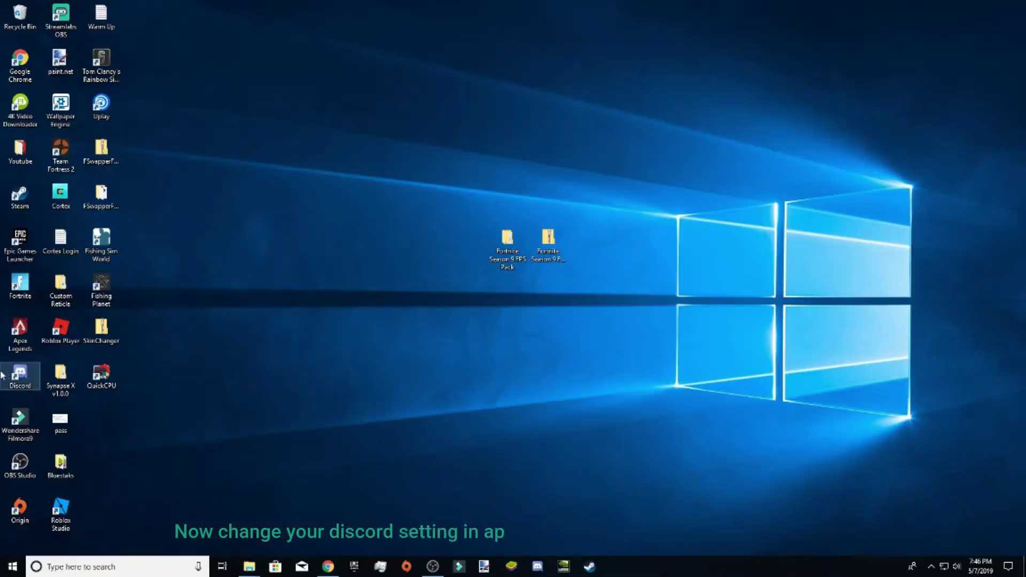
Move the Discord shortcut beneath the FPS pack folder on the desktop, launch Discord and open its user settings.
left_click_drag(2, 376, 496, 300)
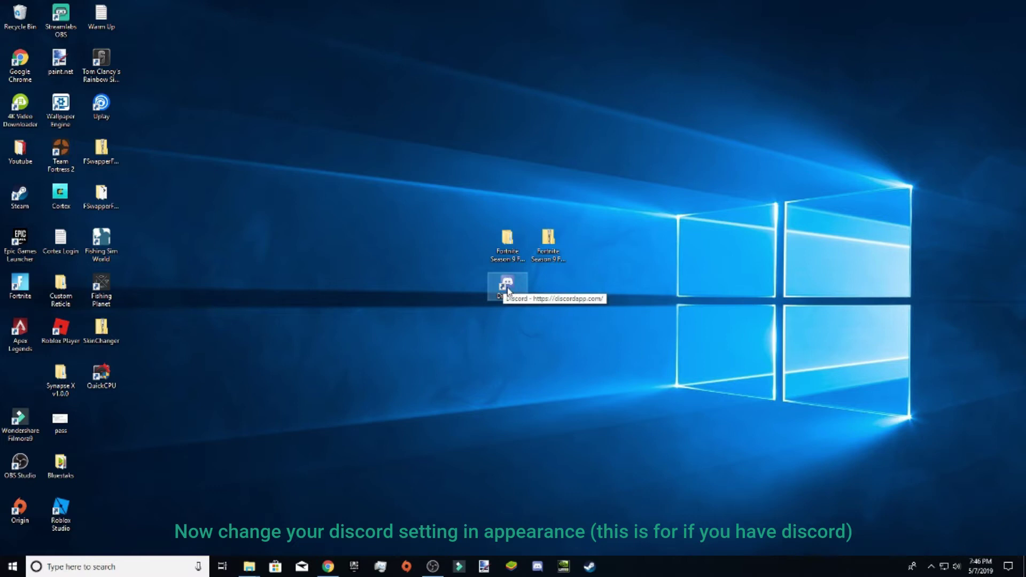
double_click(507, 286)
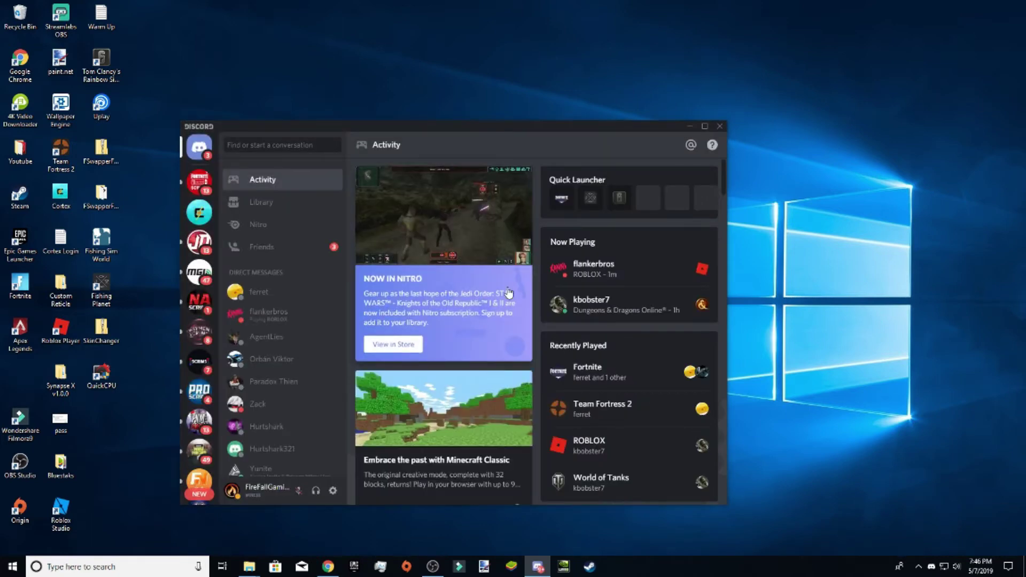
left_click(333, 491)
Look through Discord's settings categories, including Windows Settings and My Account.
scroll(279, 335, "down", 5)
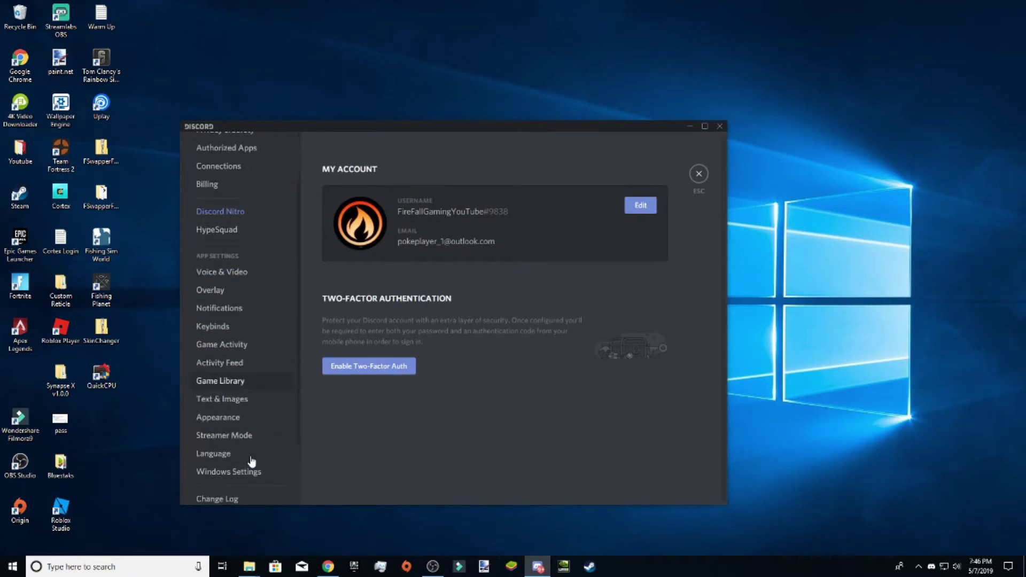
left_click(216, 344)
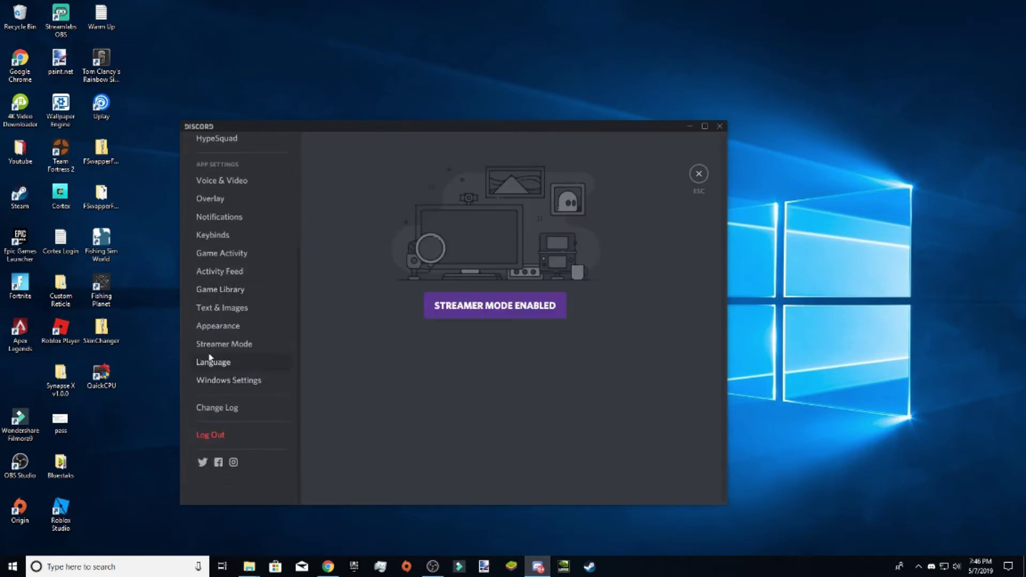
left_click(230, 383)
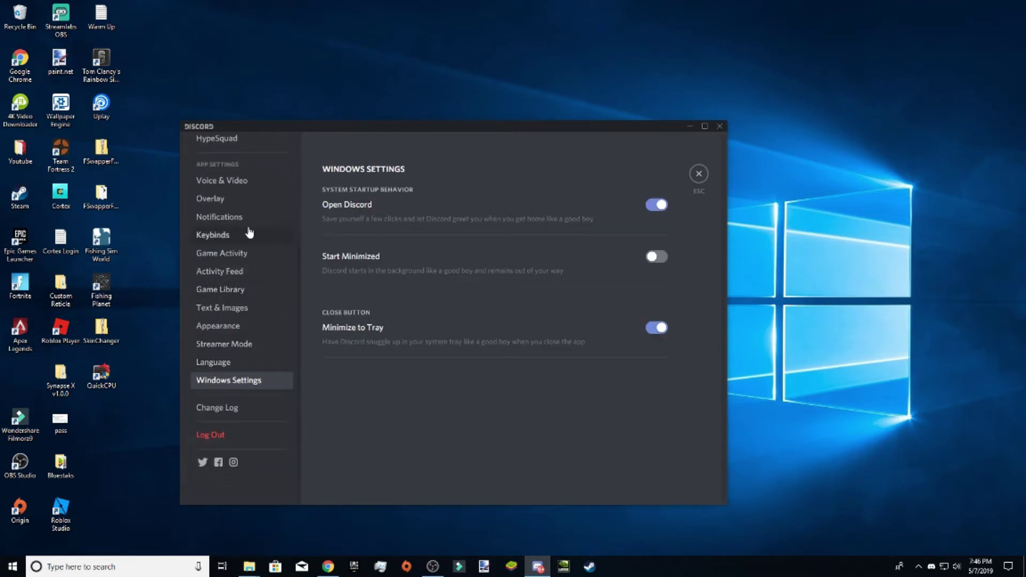
scroll(248, 233, "up", 4)
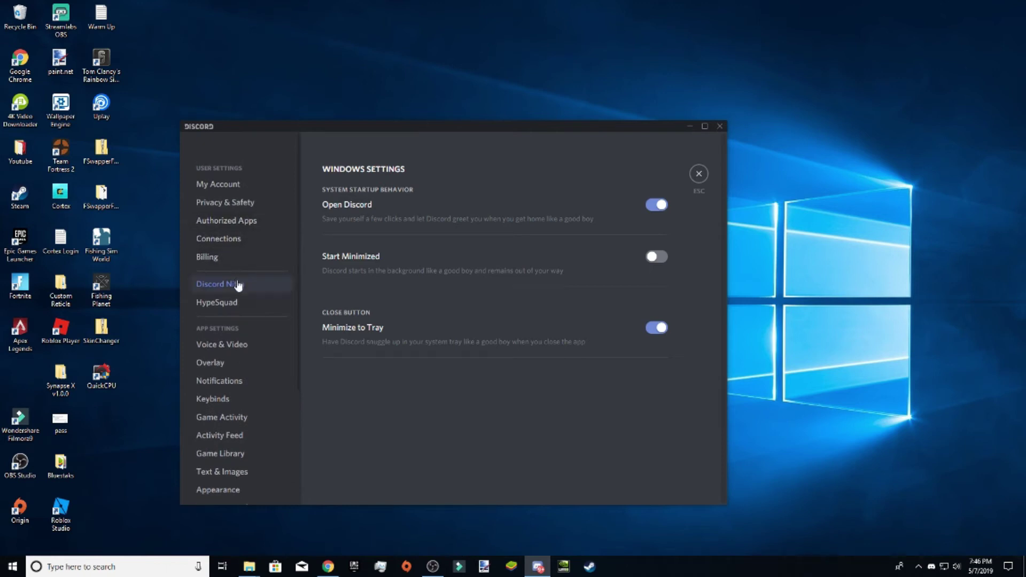
scroll(237, 286, "down", 2)
scroll(238, 288, "up", 1)
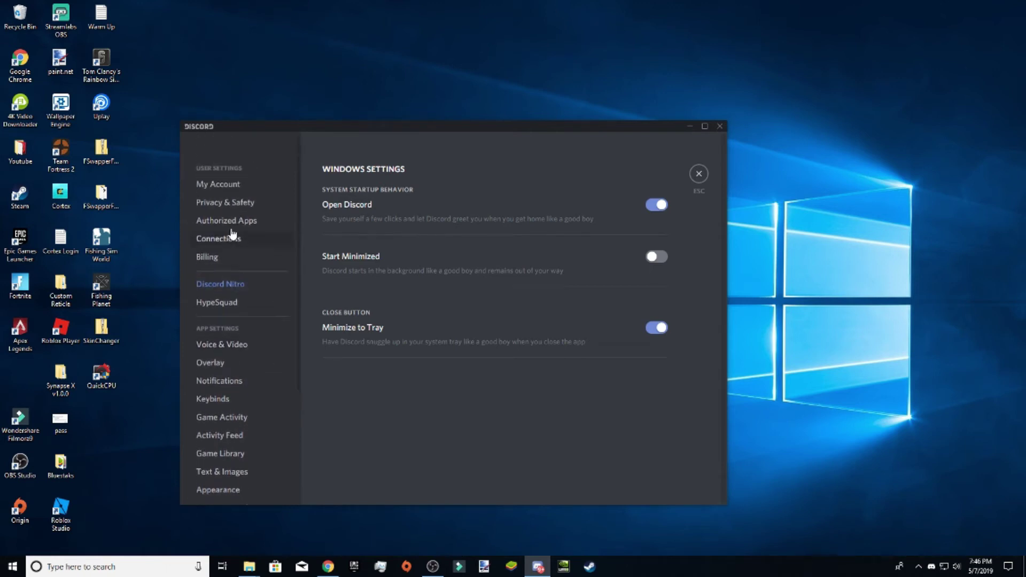
left_click(231, 185)
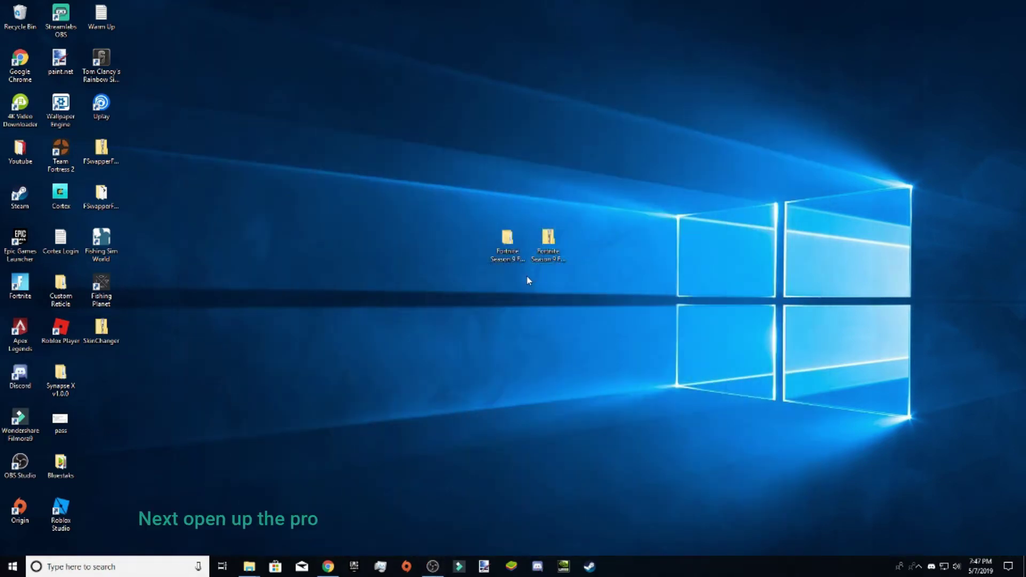
Launch nvidiaProfileInspector from the Optimizations folder of the Fortnite Season 9 FPS Pack.
double_click(508, 242)
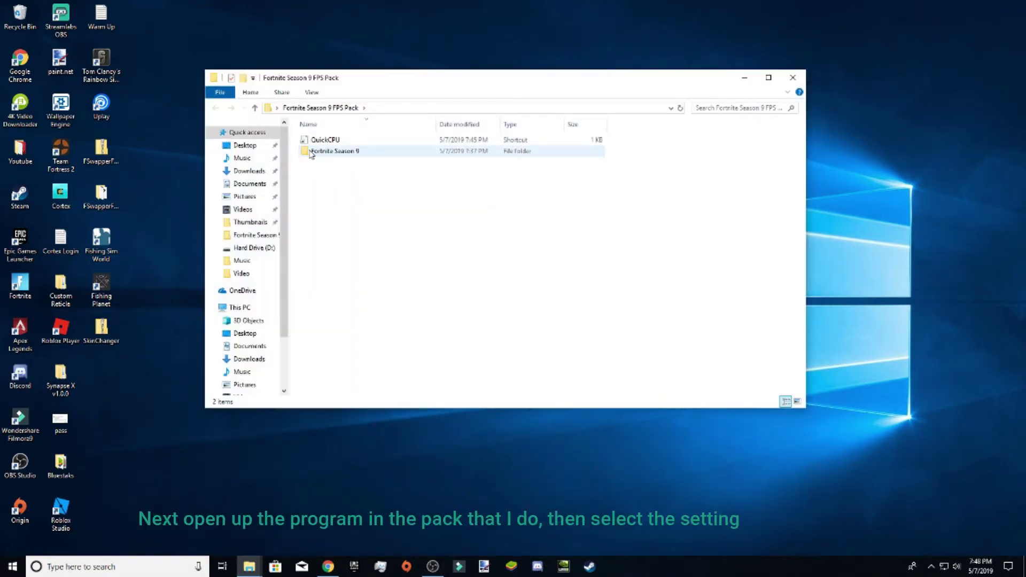
double_click(311, 152)
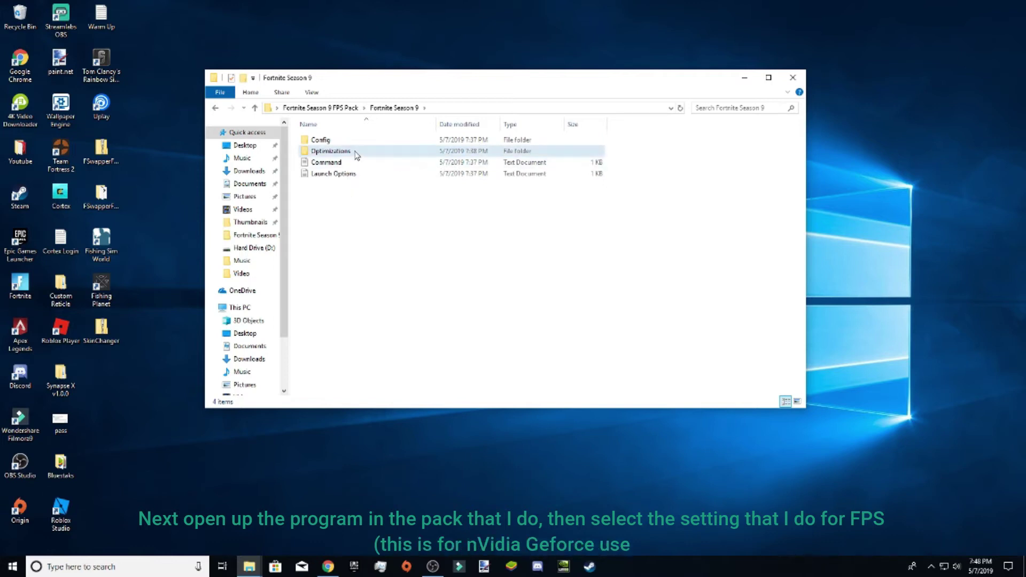
double_click(330, 151)
double_click(343, 165)
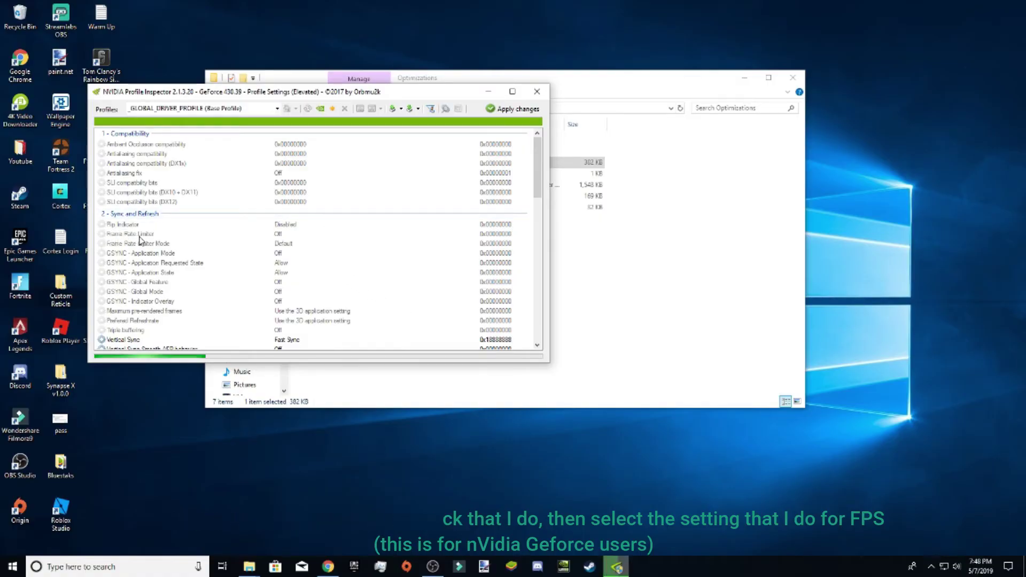
left_click(262, 235)
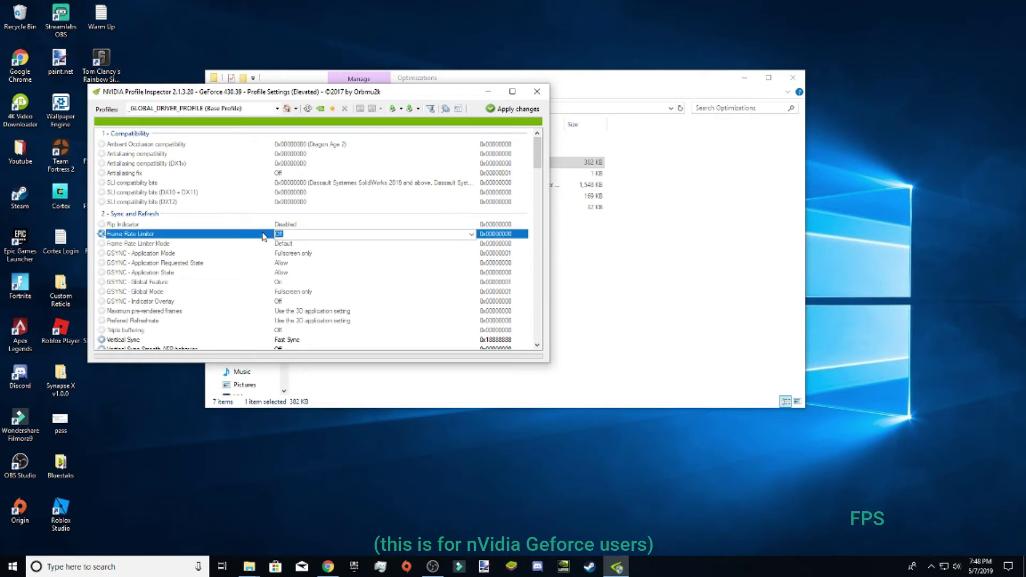
left_click(419, 234)
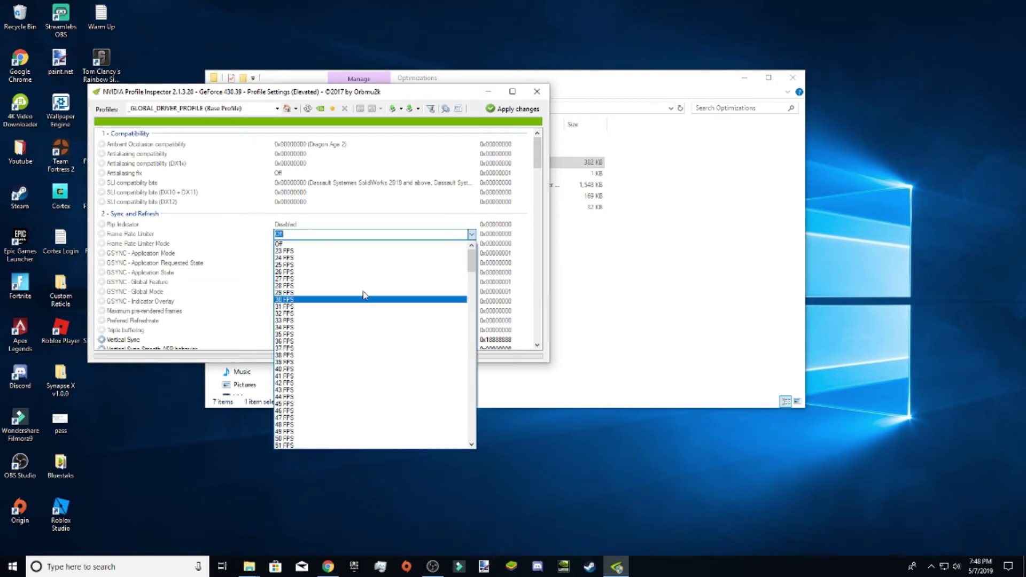
left_click(187, 239)
Set Frame Rate Limiter Mode to the 0x00000004 PS_FRAMERATE_LIMITER_2_CONTROL_DELAY_FLIP_BY option, apply the changes and close the profile inspector.
left_click(161, 246)
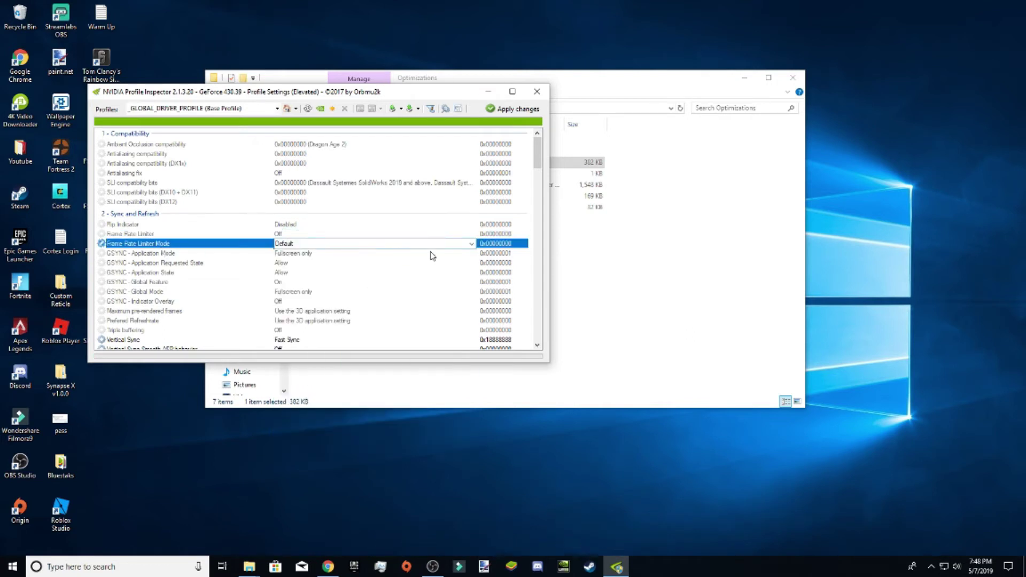
left_click(472, 244)
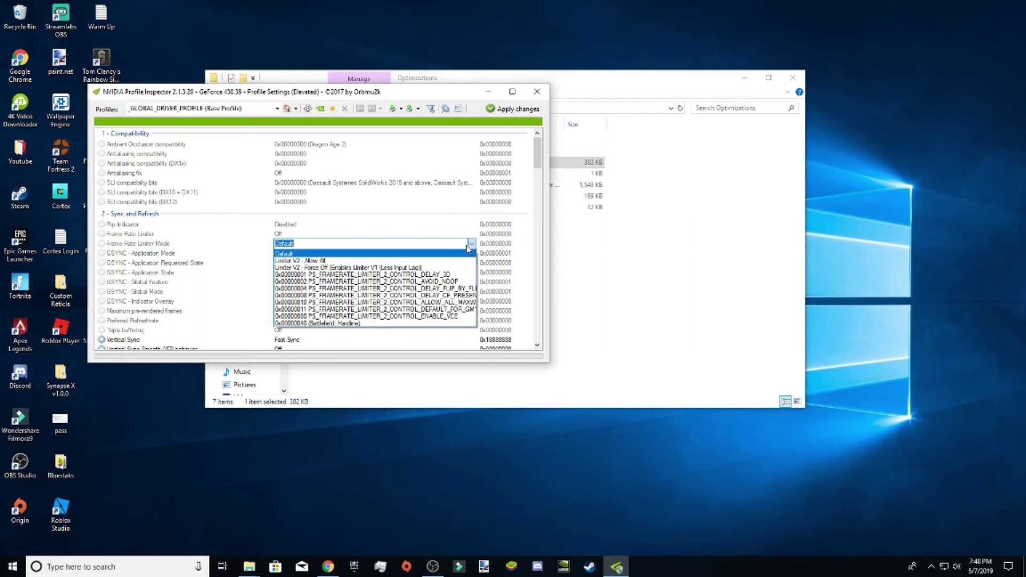
left_click(309, 290)
left_click(521, 111)
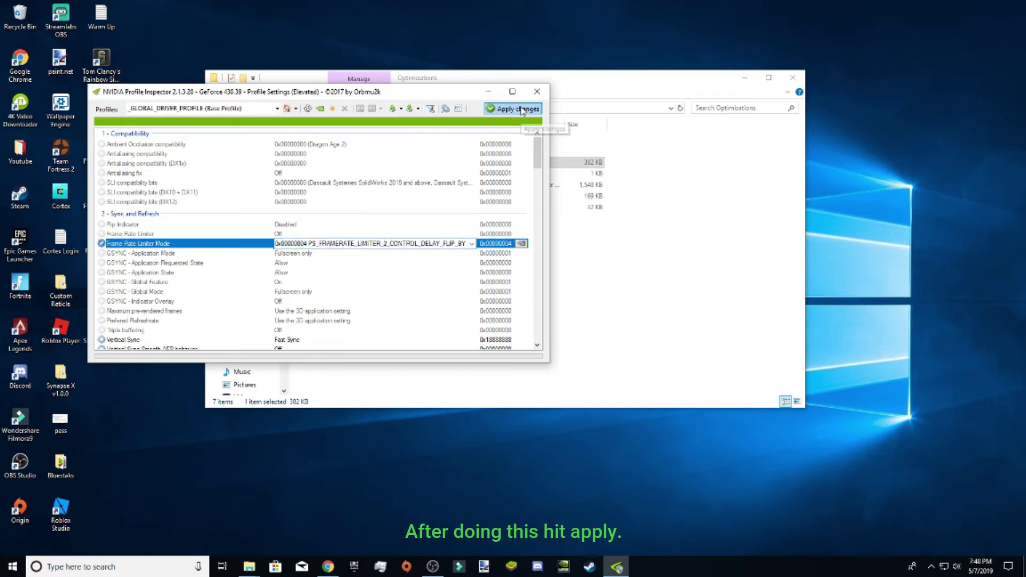
left_click(545, 93)
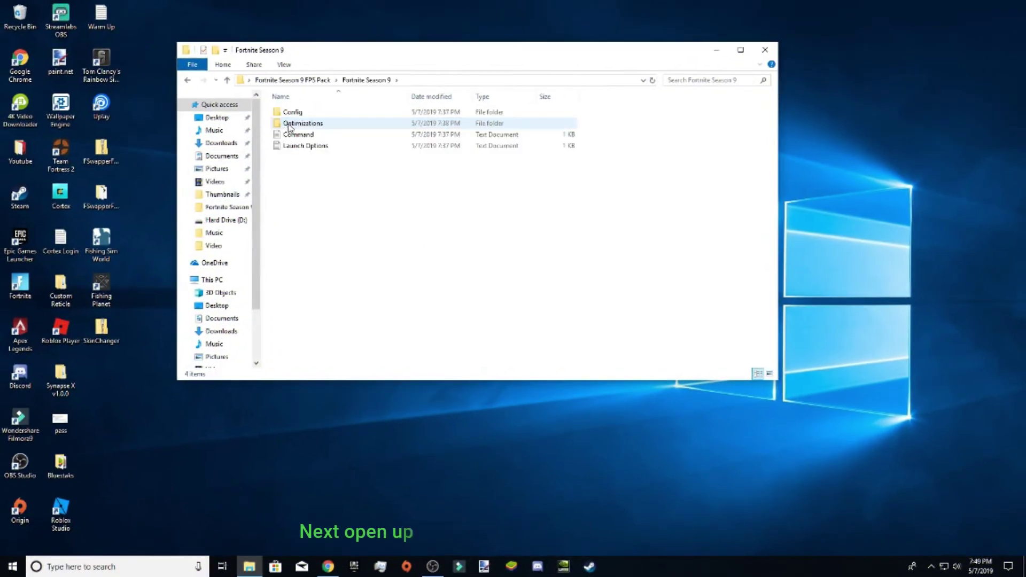
Move TimerResolution from the Optimizations folder onto the desktop and launch it from there.
double_click(291, 124)
left_click_drag(295, 184, 826, 264)
double_click(829, 246)
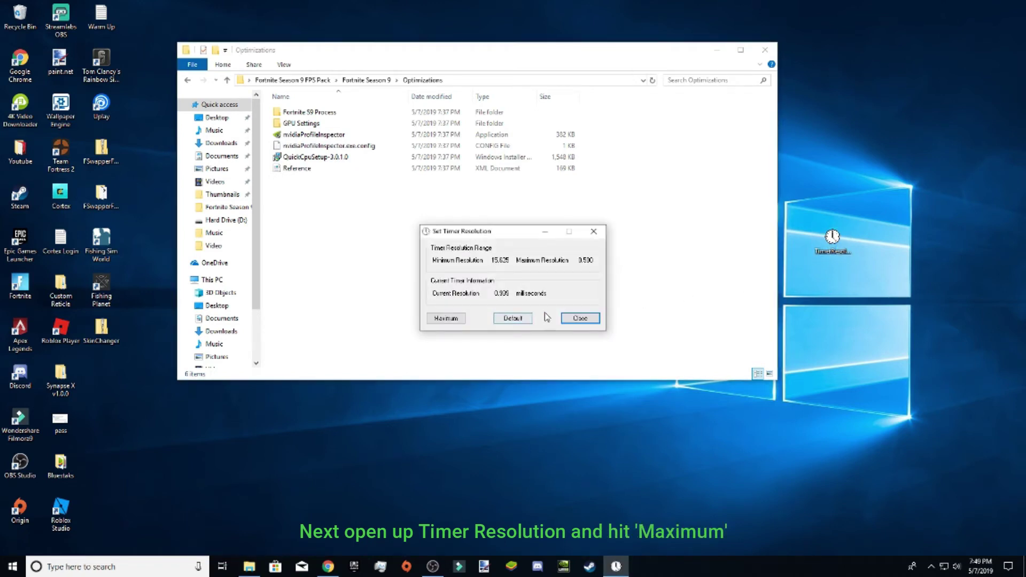
Set the timer resolution to Maximum, repeat it after reopening the tool, and leave the tool minimized with the Optimizations folder closed.
left_click(447, 319)
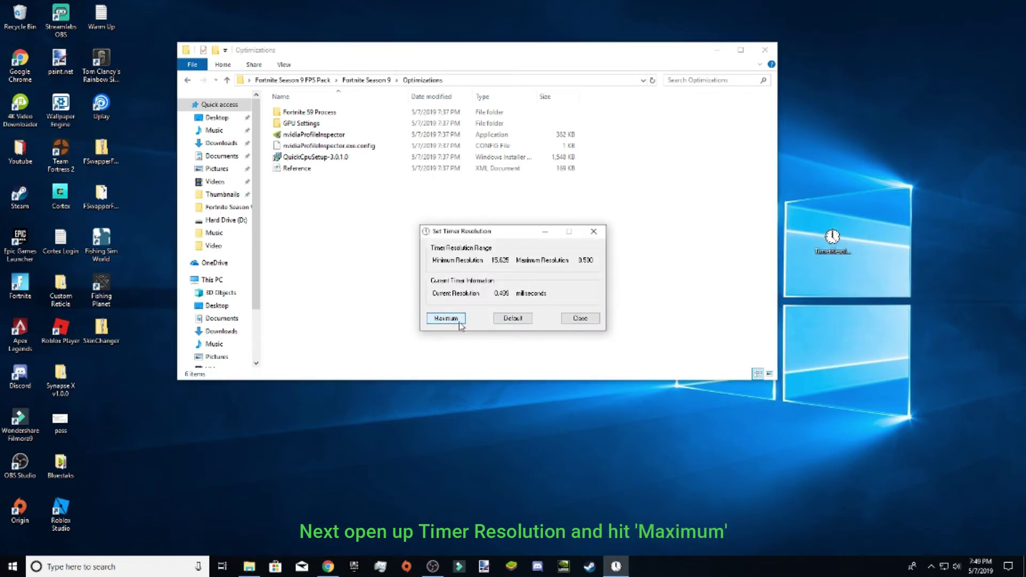
left_click(581, 319)
double_click(833, 241)
left_click(441, 318)
left_click(545, 232)
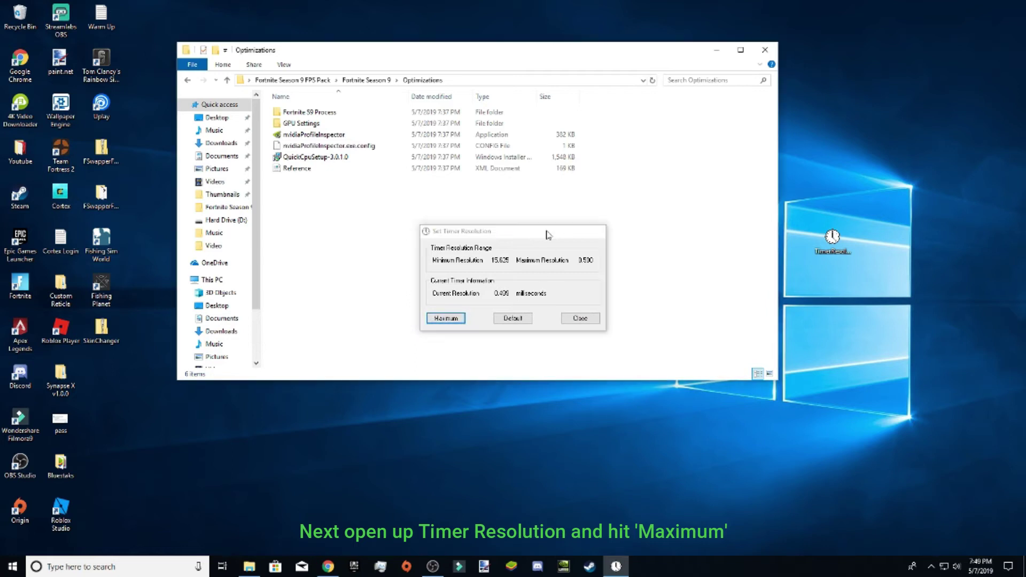
left_click(765, 50)
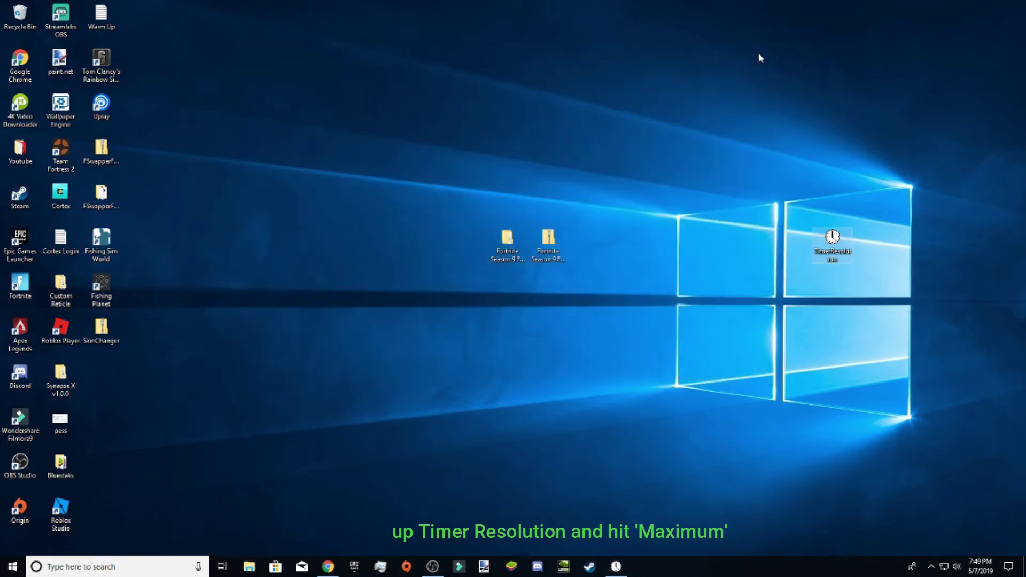
Launch Fortnite from the desktop and enter the Battle Royale game mode.
left_click(19, 286)
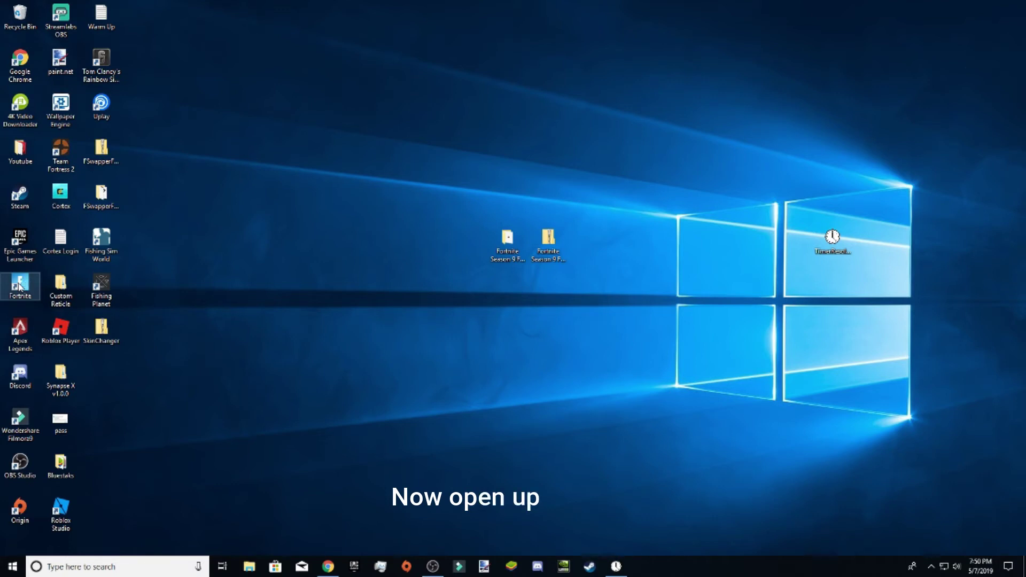
left_click_drag(828, 246, 588, 249)
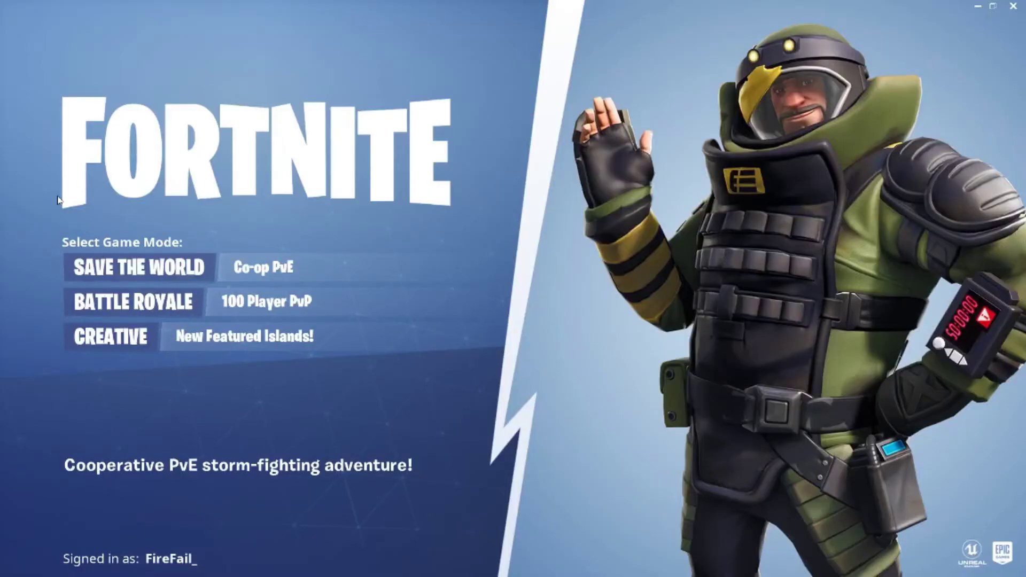
left_click(121, 301)
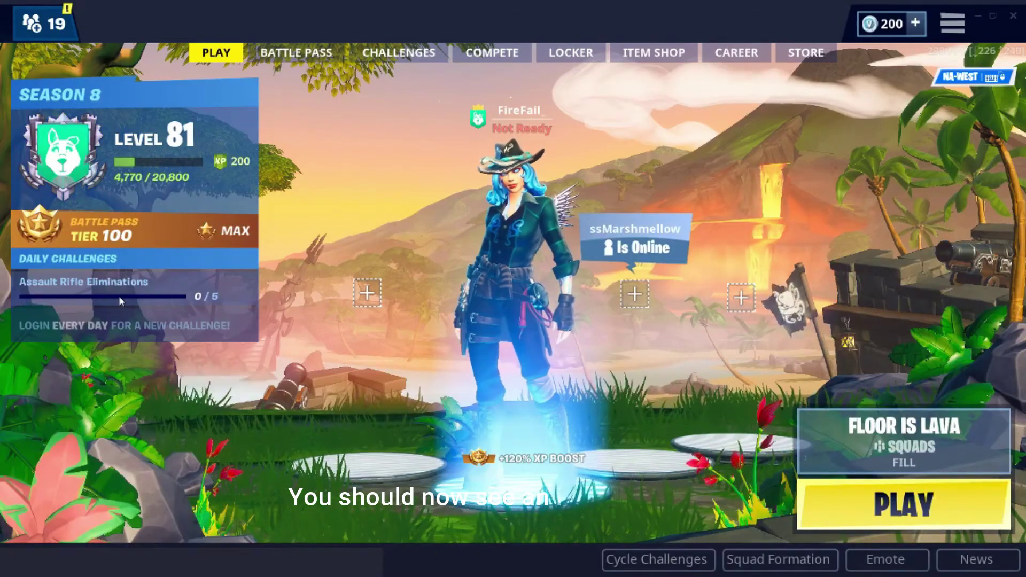
Set Fortnite's Frame Rate Limit to Unlimited in the video settings, apply it and return to the lobby.
left_click(952, 23)
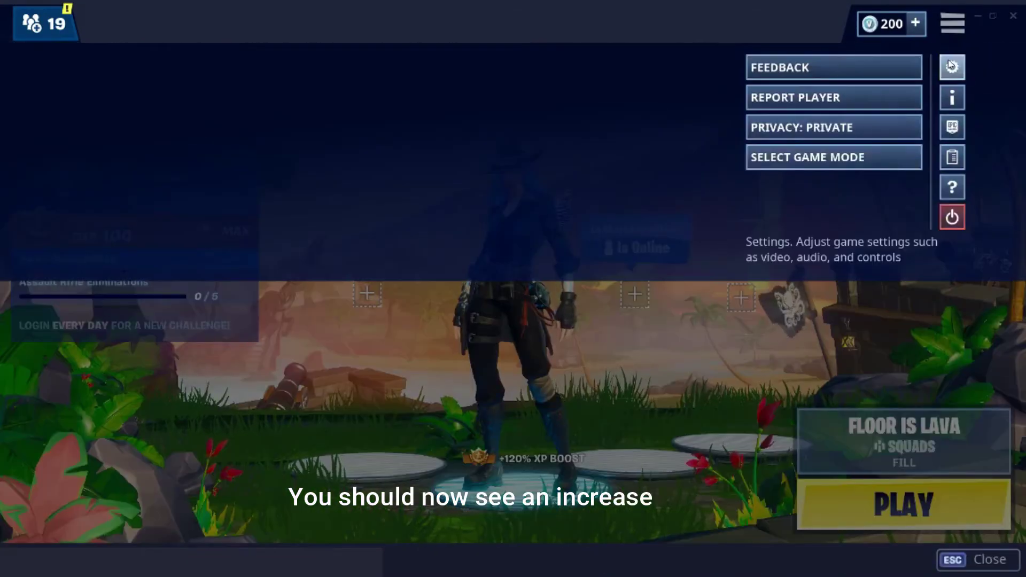
left_click(951, 65)
left_click(670, 129)
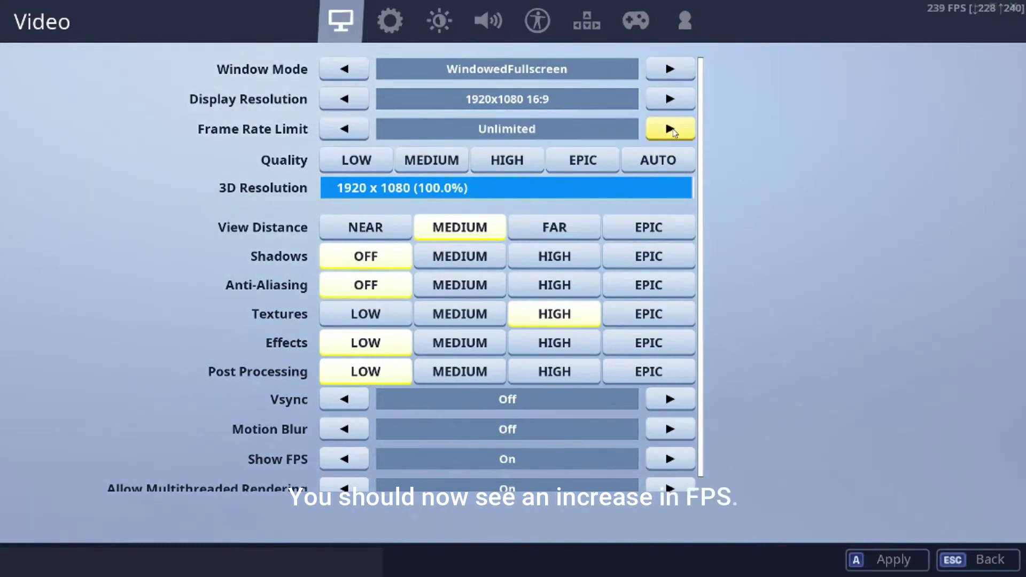
left_click(888, 560)
left_click(962, 559)
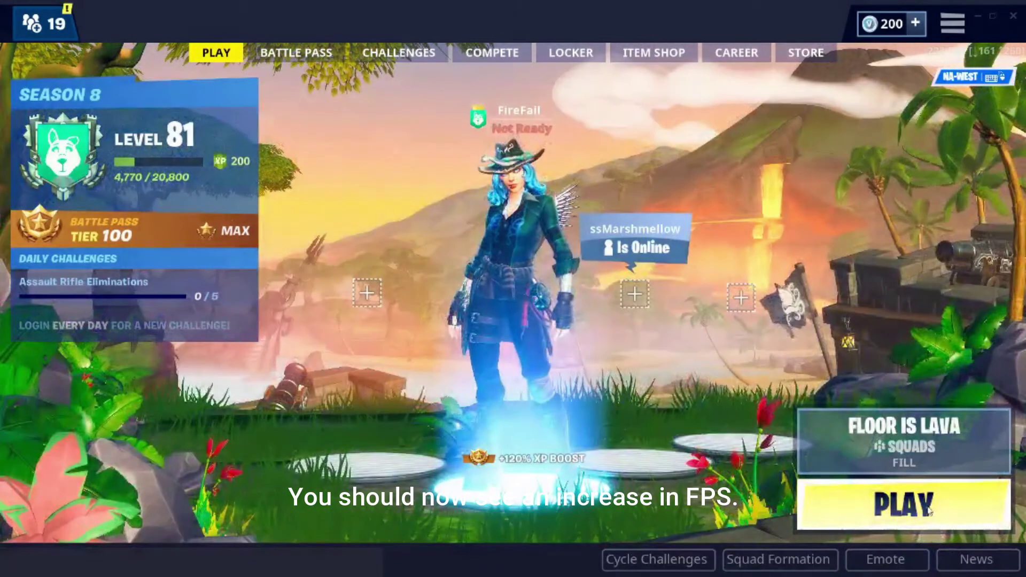
Switch the lobby's game mode from Floor Is Lava to Creative.
left_click(929, 512)
left_click(914, 505)
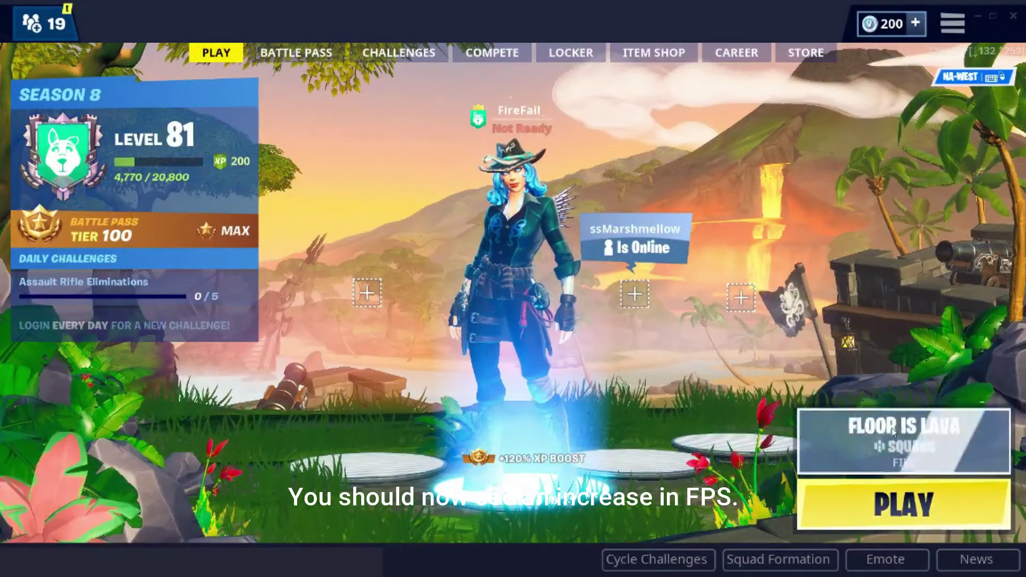
left_click(893, 432)
left_click(138, 266)
left_click(905, 501)
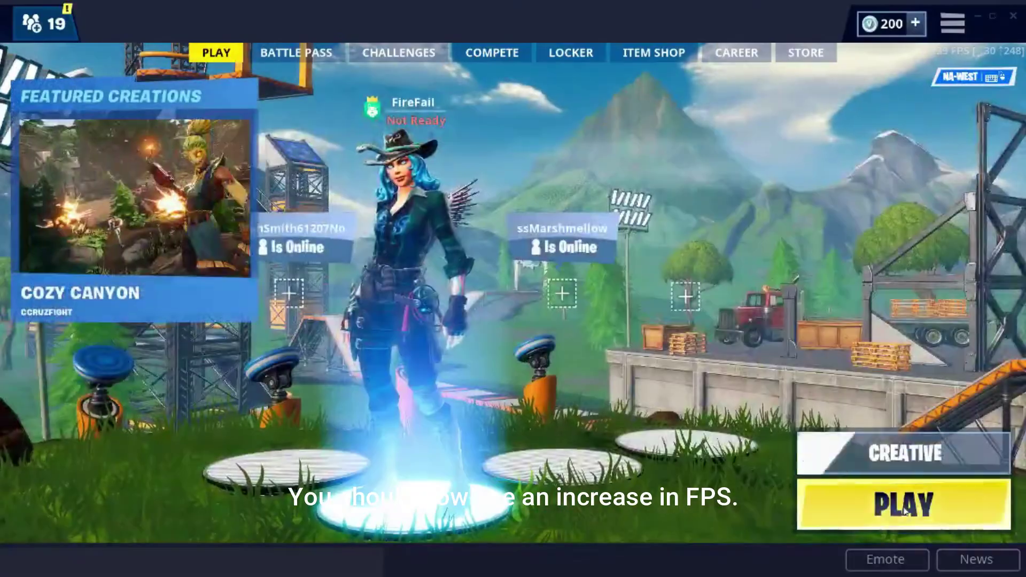
Launch a new Creative server with Start a Server and enter the Volcano Island 1 rift.
left_click(905, 511)
key("Right")
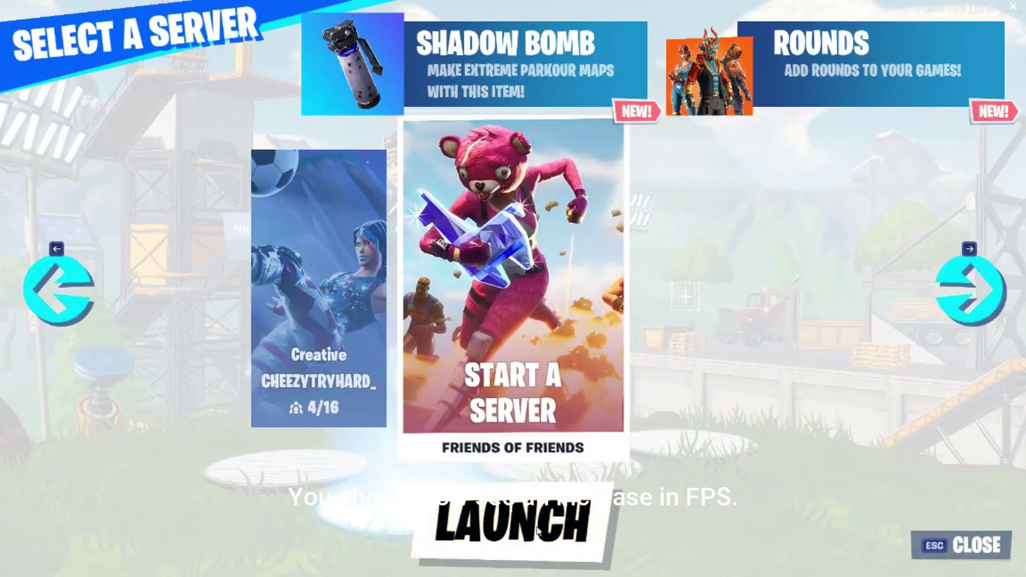
left_click(539, 532)
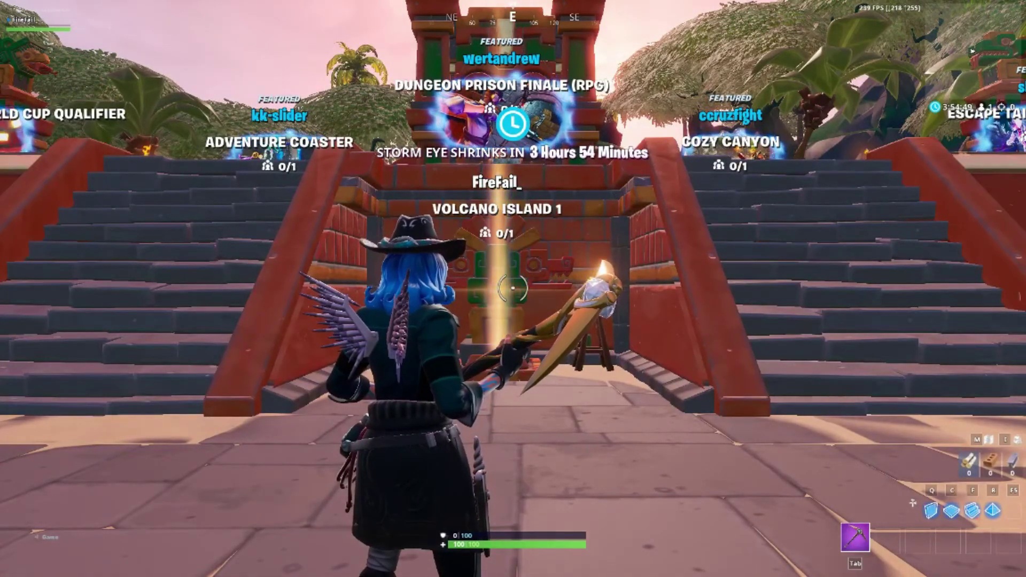
key("w")
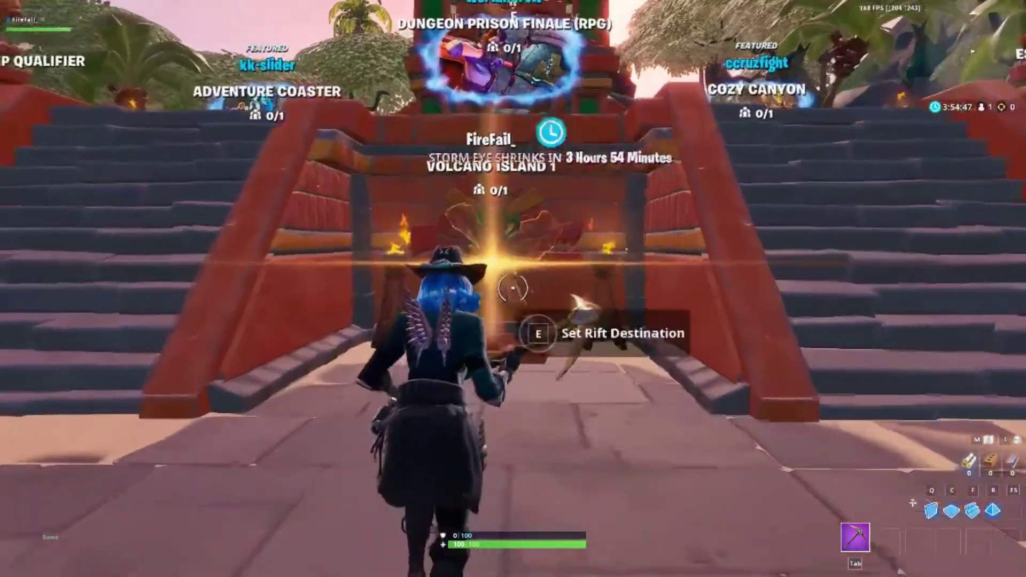
key("w")
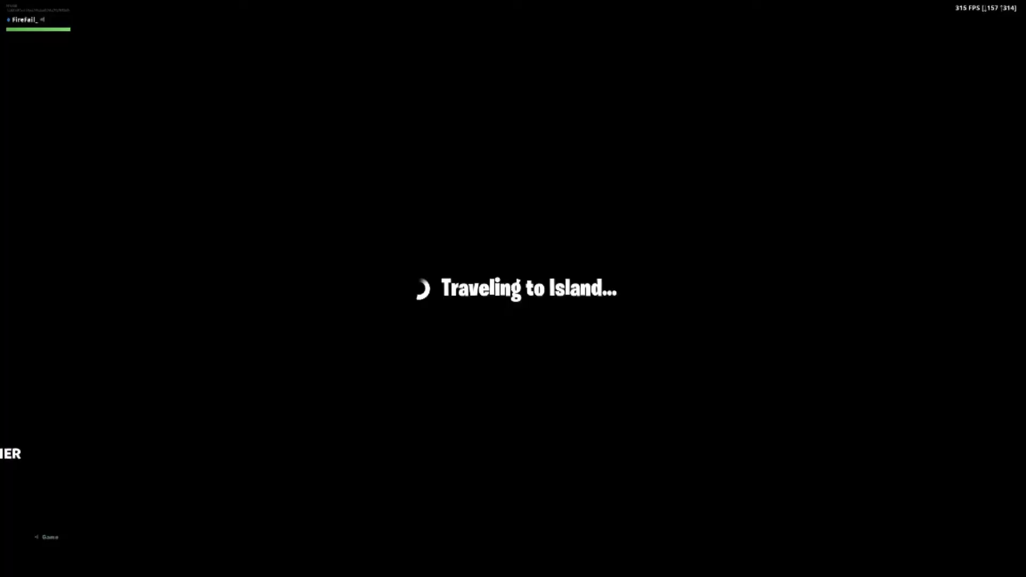